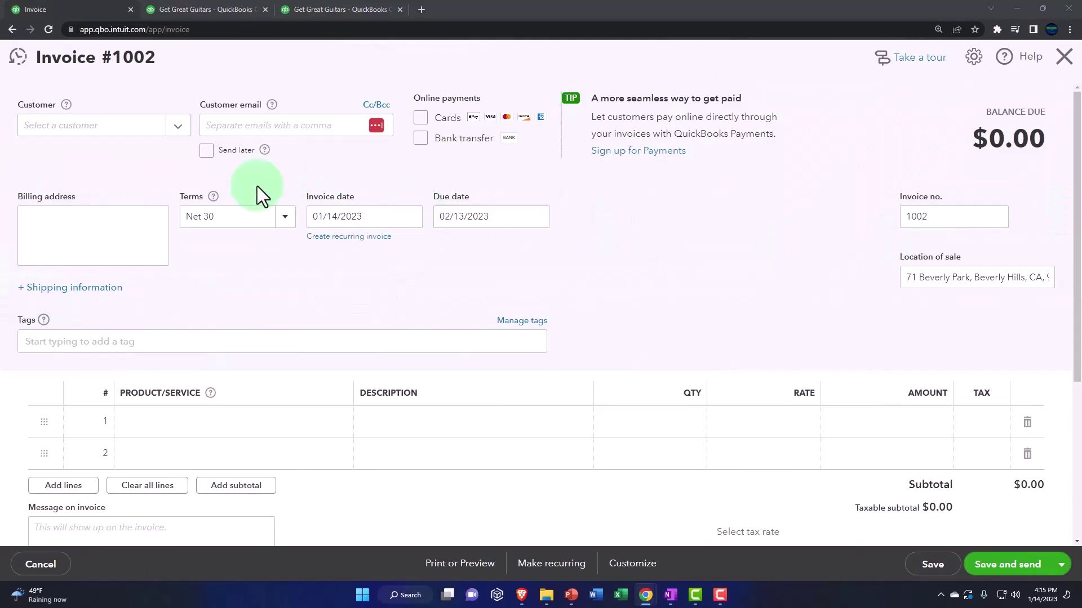
# Select Anderson Guitars as the customer for the new invoice
pyautogui.click(59, 135)
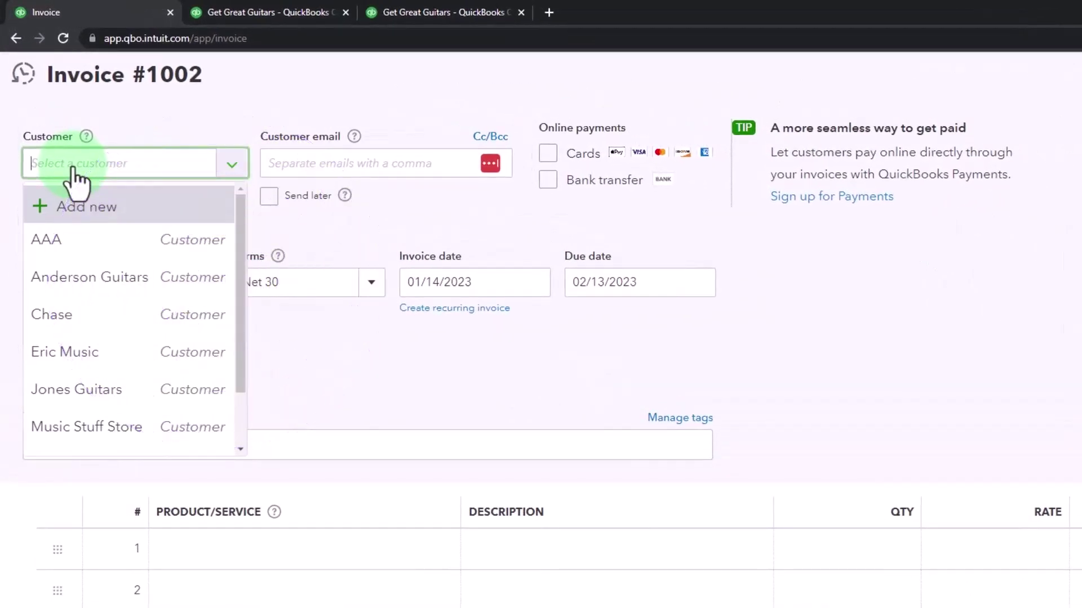
pyautogui.write('an')
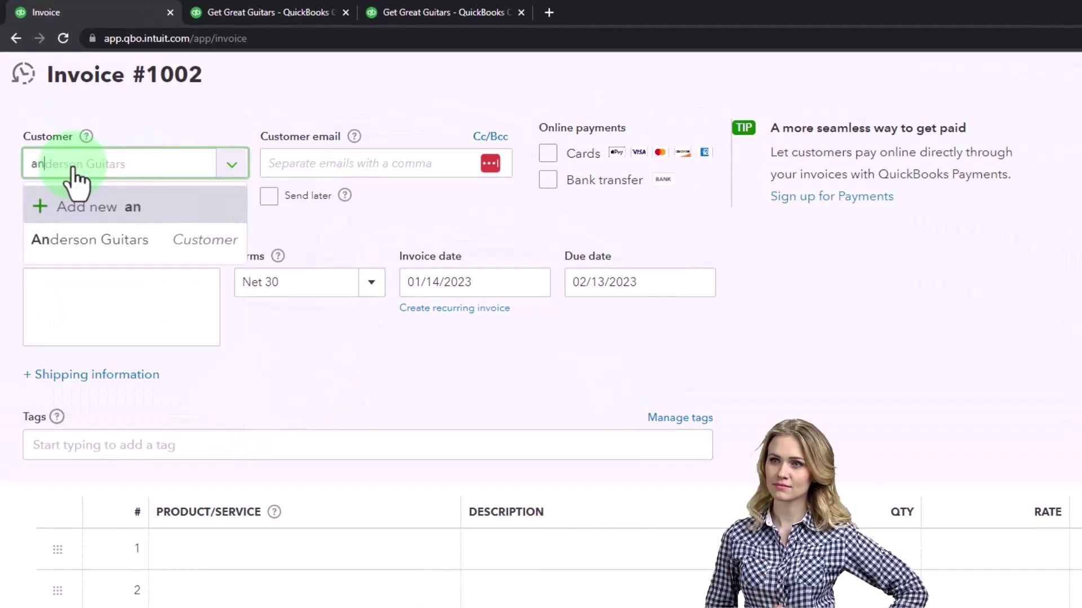
pyautogui.press('Down')
pyautogui.press('Down')
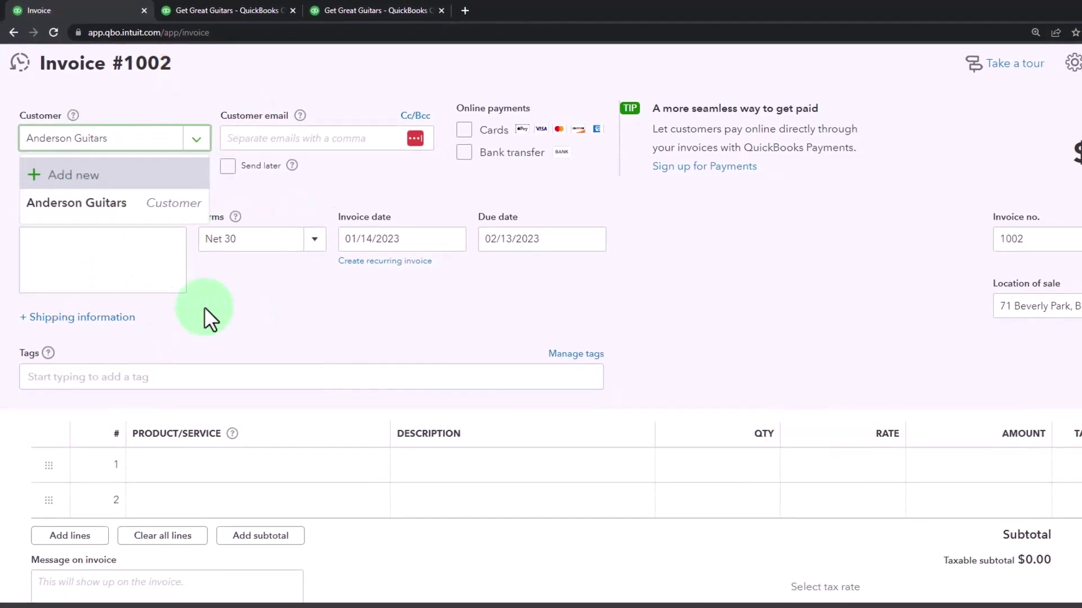
pyautogui.click(286, 311)
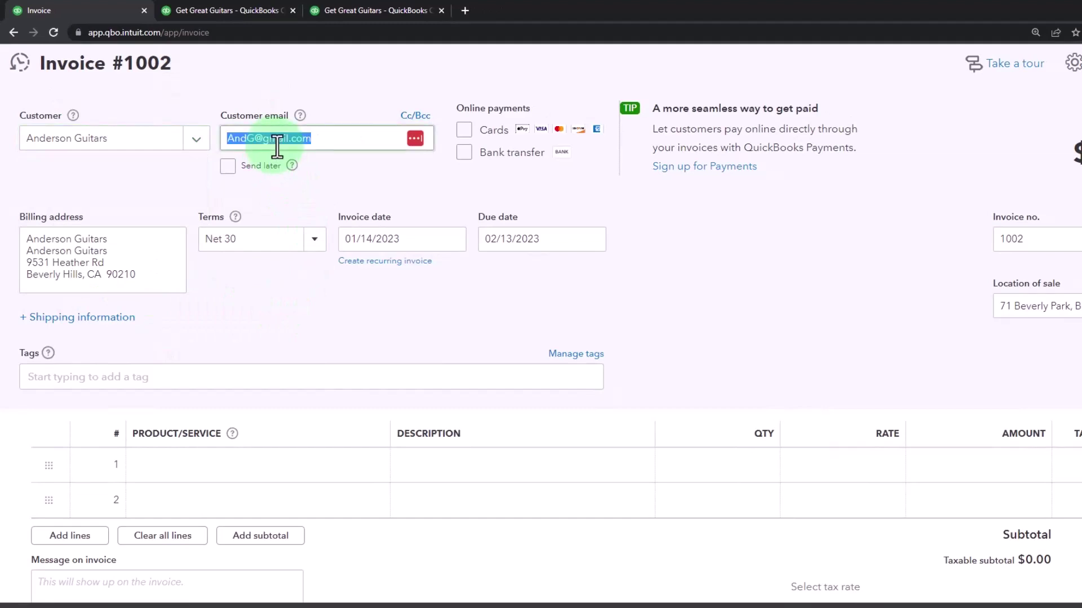
pyautogui.click(319, 203)
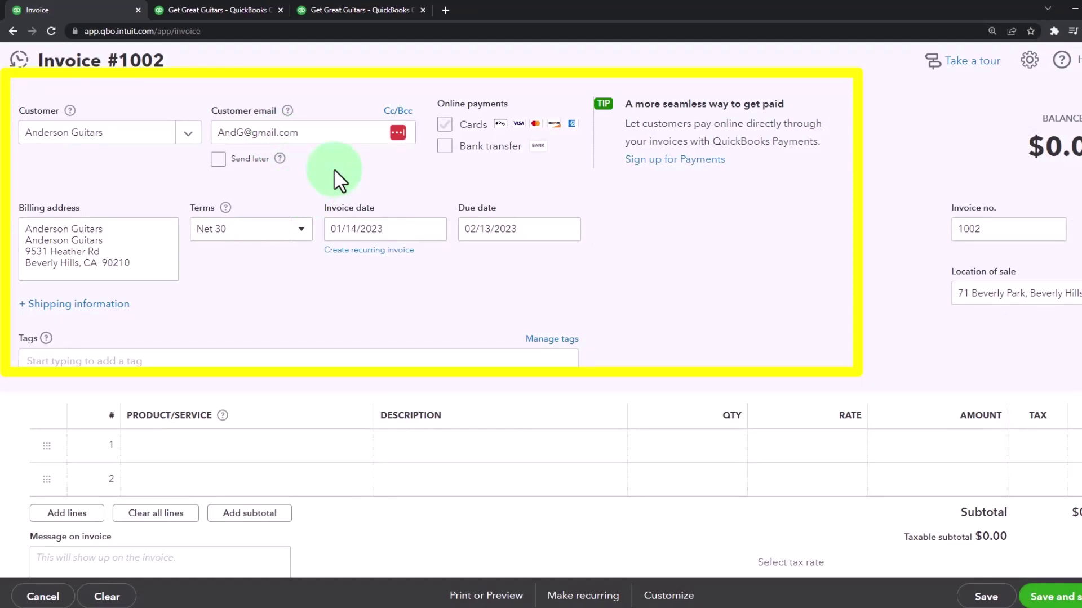
# Keep the payment terms at Net 30 and set the invoice date to 01/16/2023
pyautogui.press('Tab')
pyautogui.press('Tab')
pyautogui.press('Tab')
pyautogui.press('Tab')
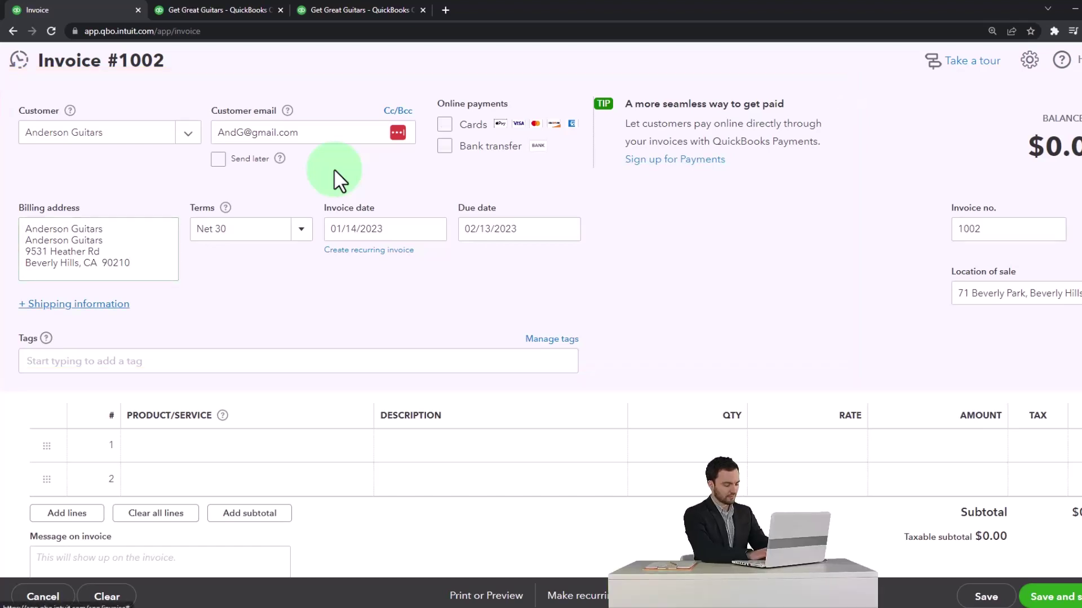
pyautogui.click(304, 226)
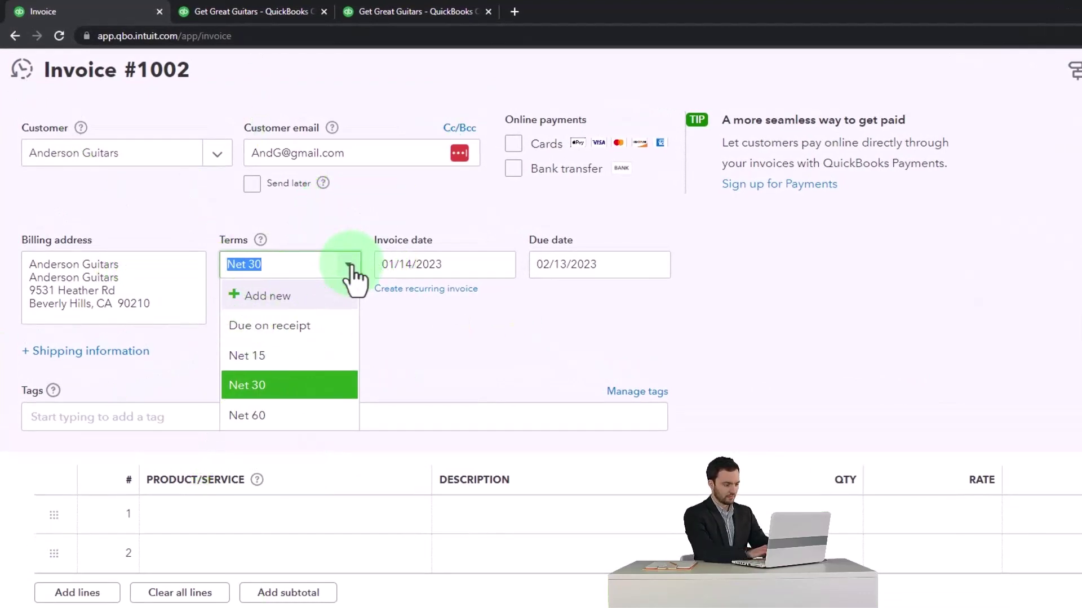
pyautogui.click(350, 266)
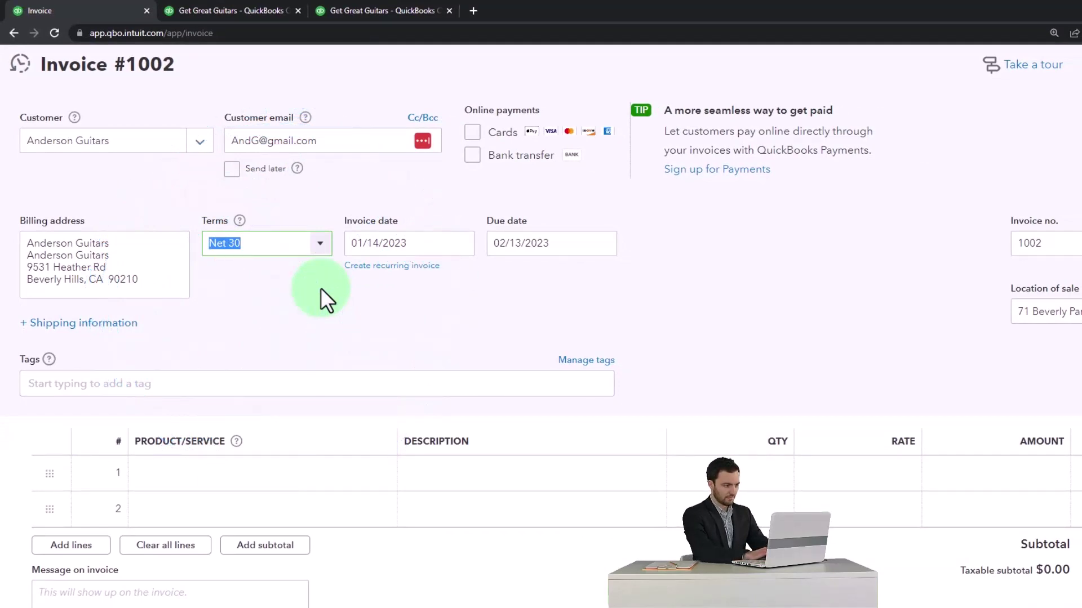
pyautogui.press('Tab')
pyautogui.press('+')
pyautogui.press('+')
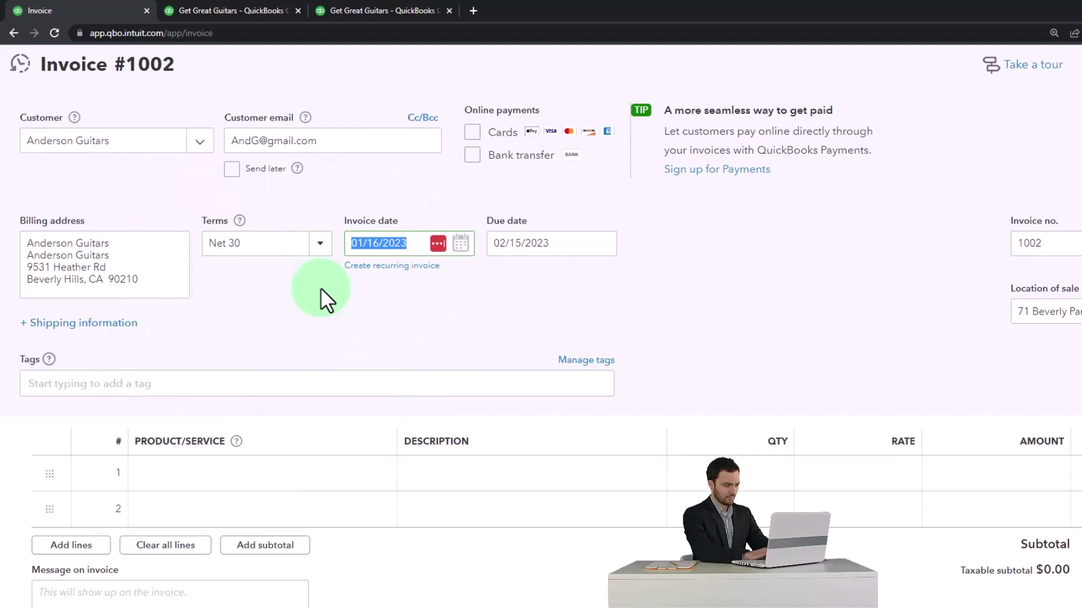
# Review the due date, invoice number, location of sale and tags fields of the invoice
pyautogui.press('Tab')
pyautogui.press('Tab')
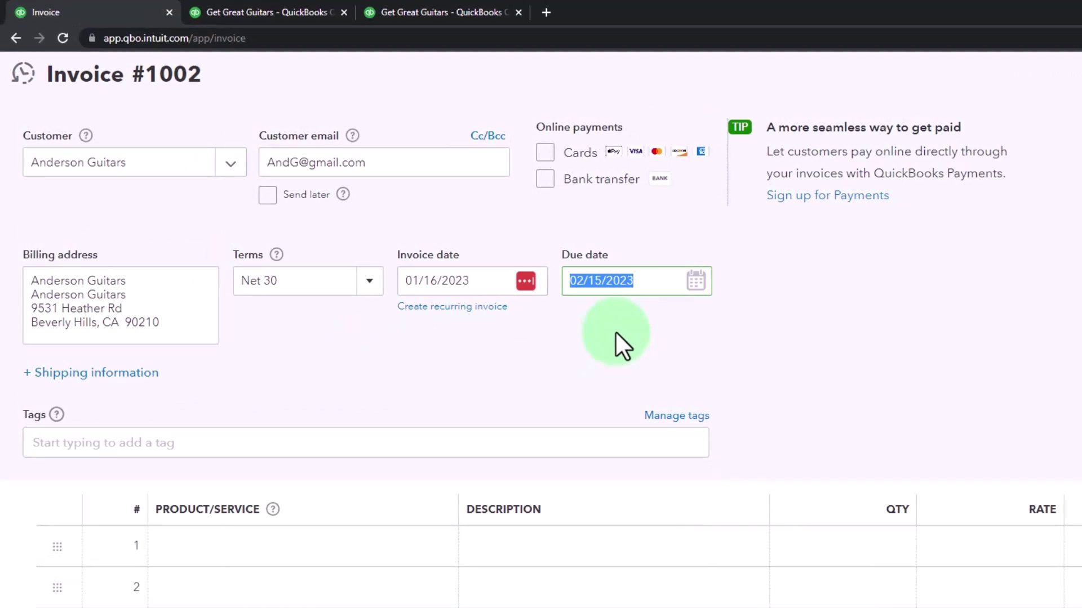
pyautogui.press('Tab')
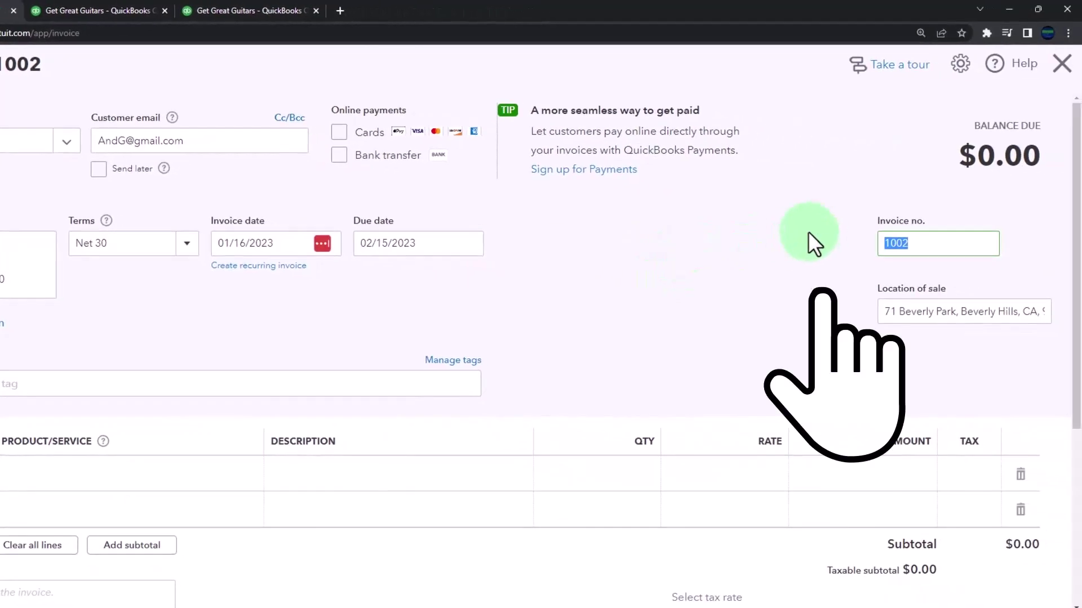
pyautogui.press('Tab')
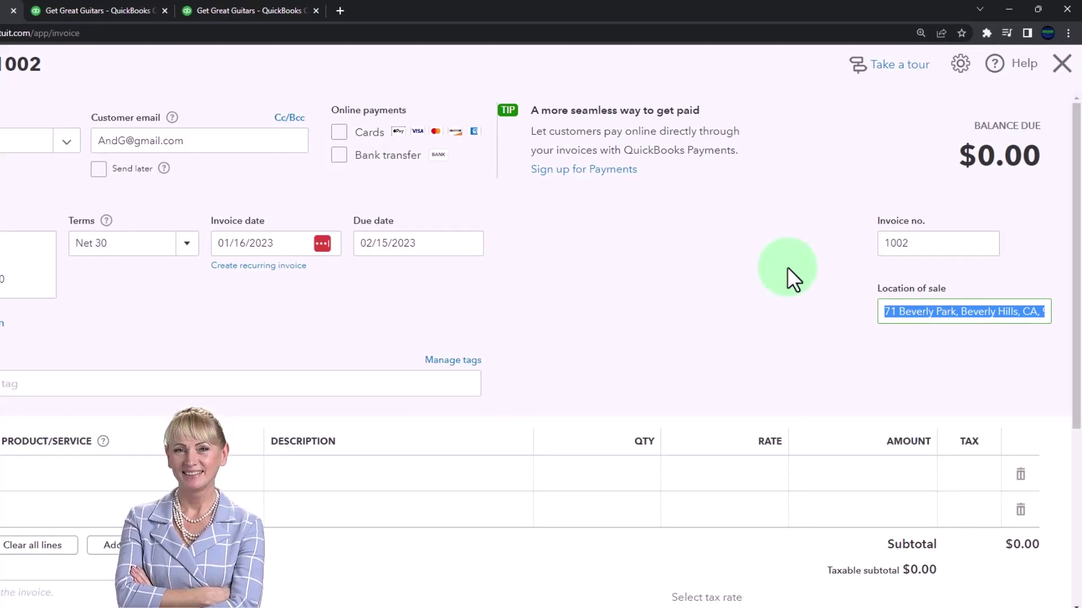
pyautogui.press('Tab')
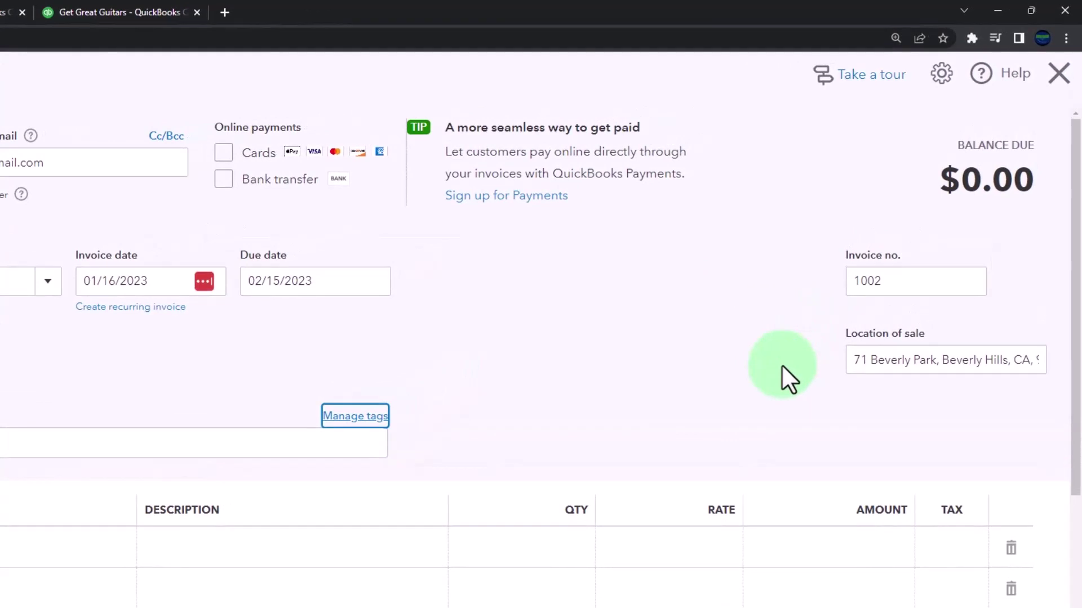
pyautogui.press('Tab')
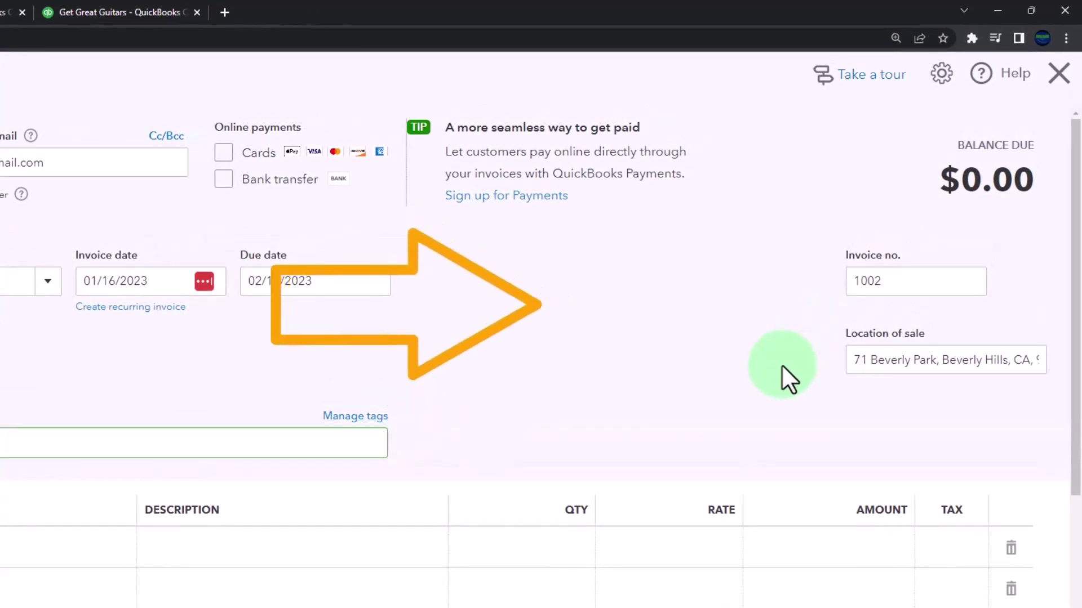
# Add the product ELP (Epiphone Les Paul) to the first line of the invoice
pyautogui.scroll(-3, 781, 363)
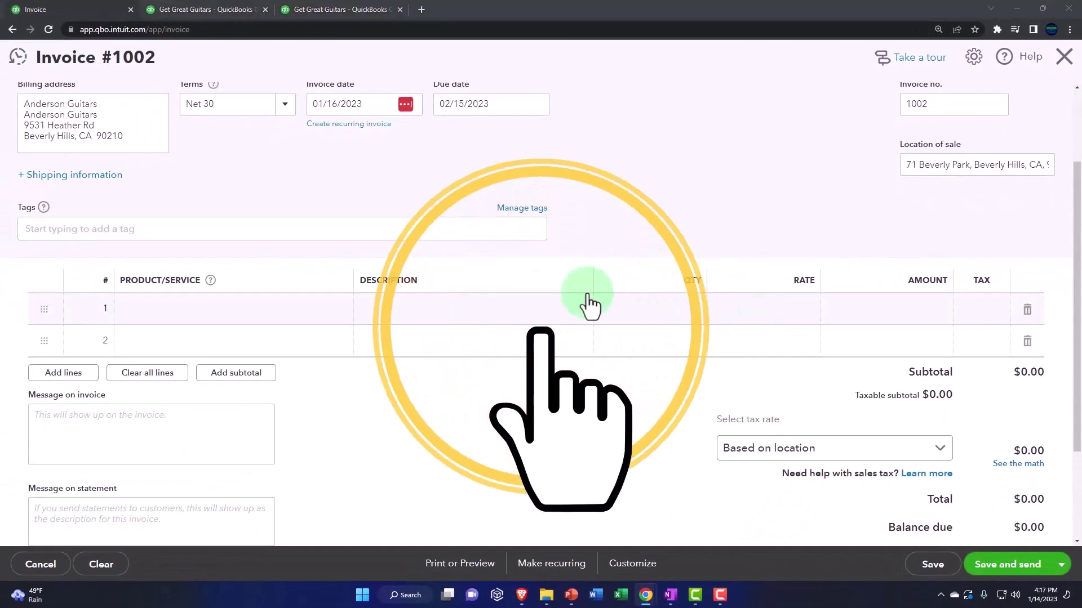
pyautogui.click(176, 310)
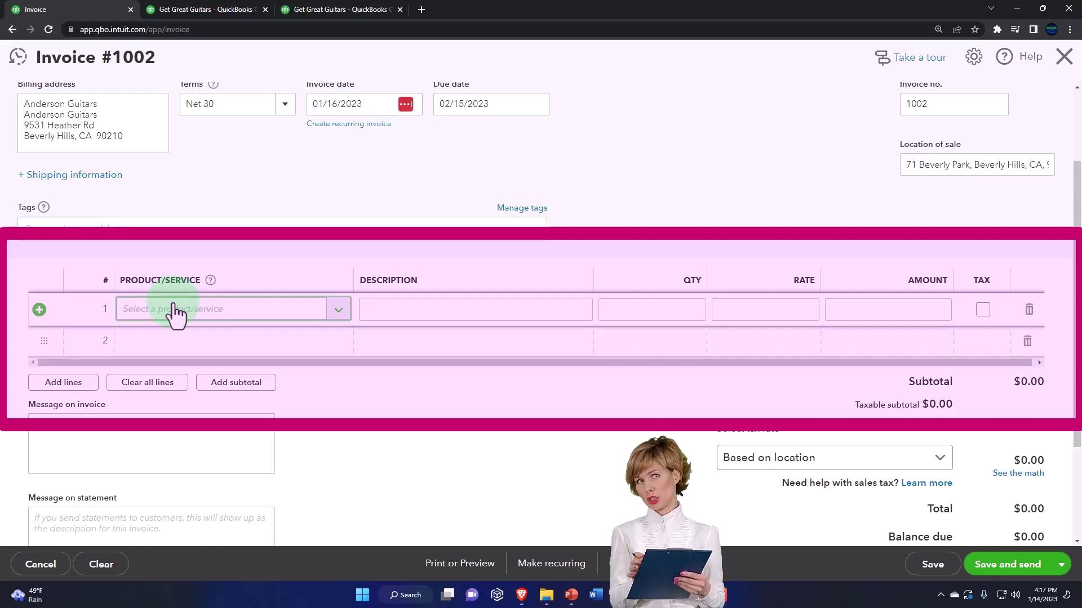
pyautogui.write('elp')
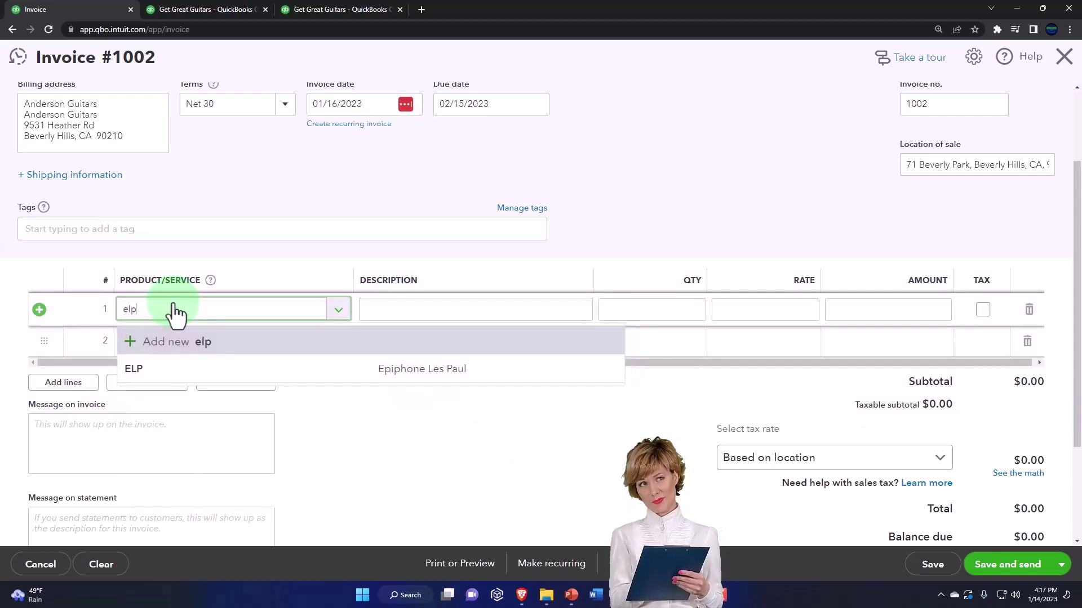
pyautogui.press('Down')
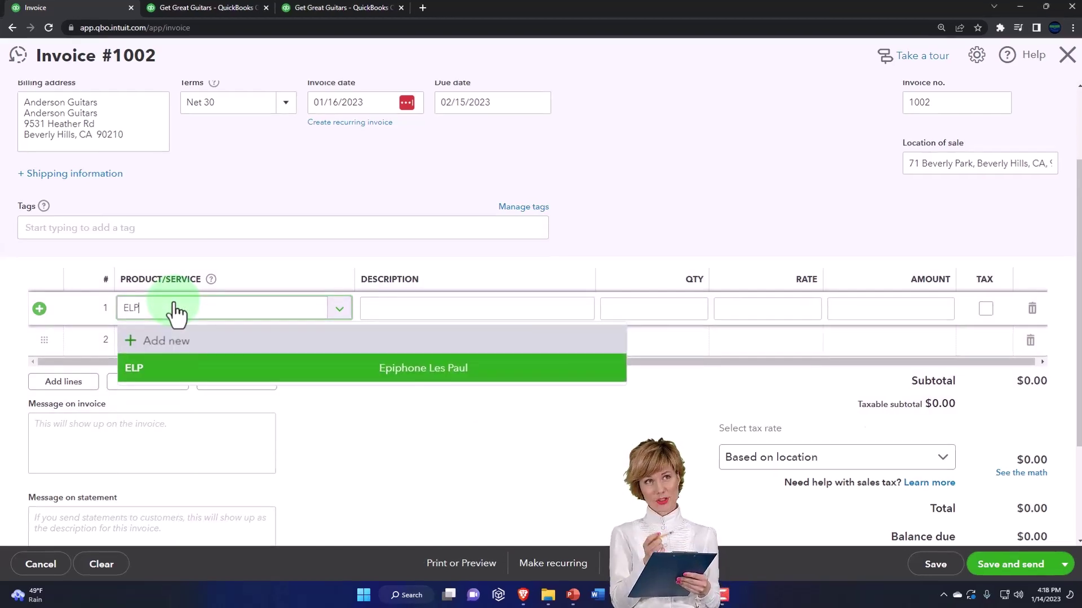
pyautogui.press('Return')
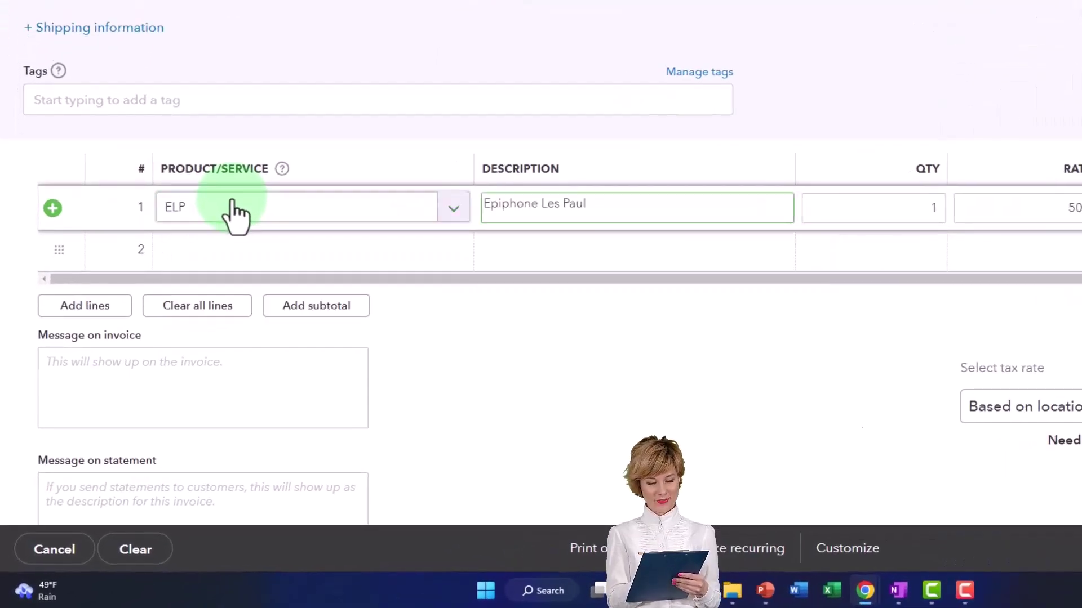
# Set the quantity of the ELP line to 5, keeping its default rate and tax setting
pyautogui.press('Tab')
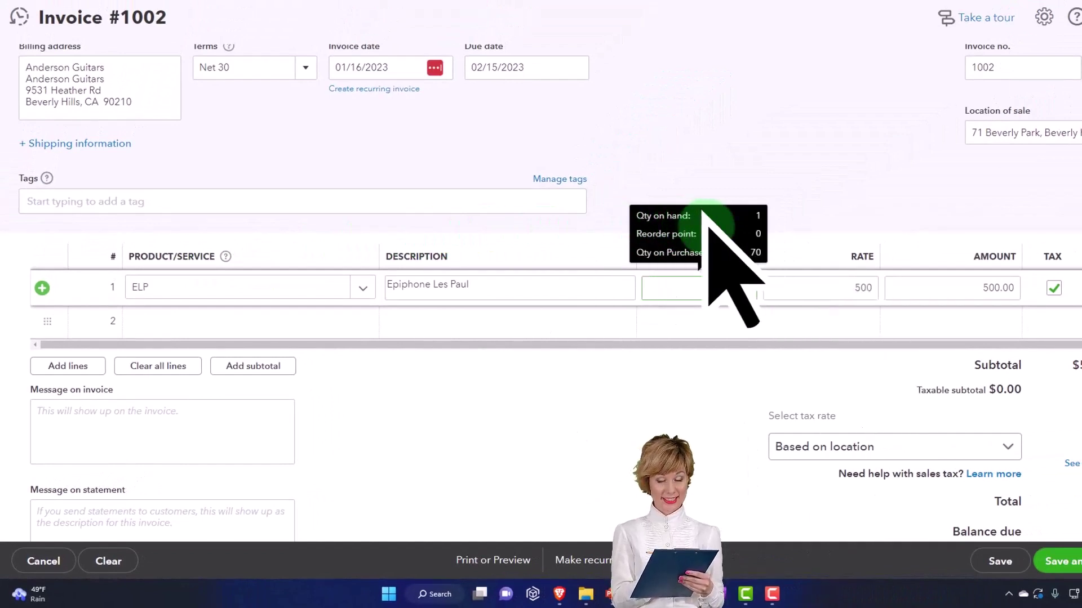
pyautogui.click(694, 276)
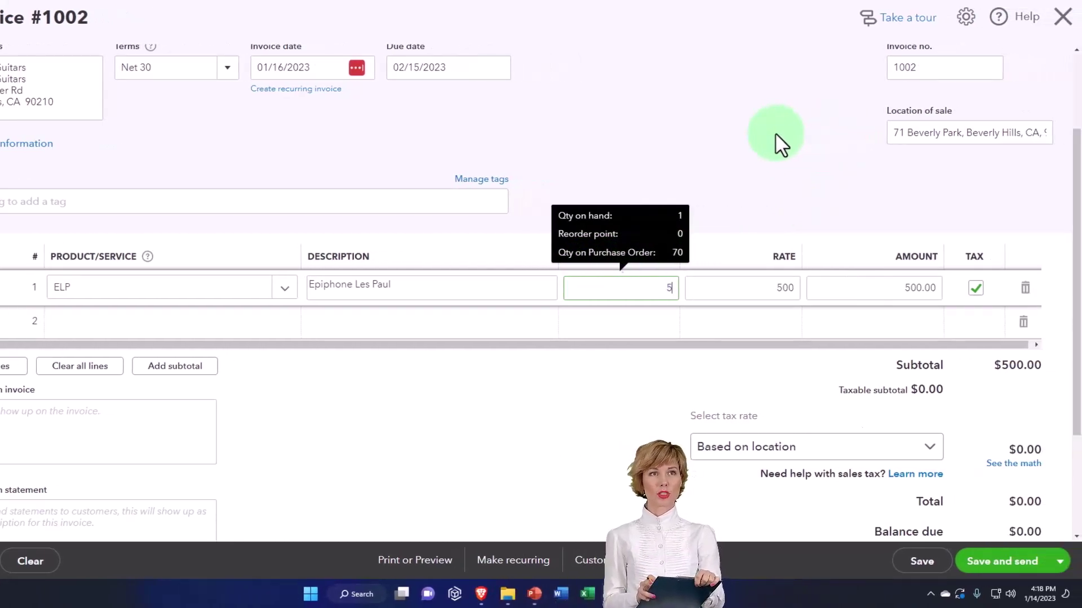
pyautogui.press('Tab')
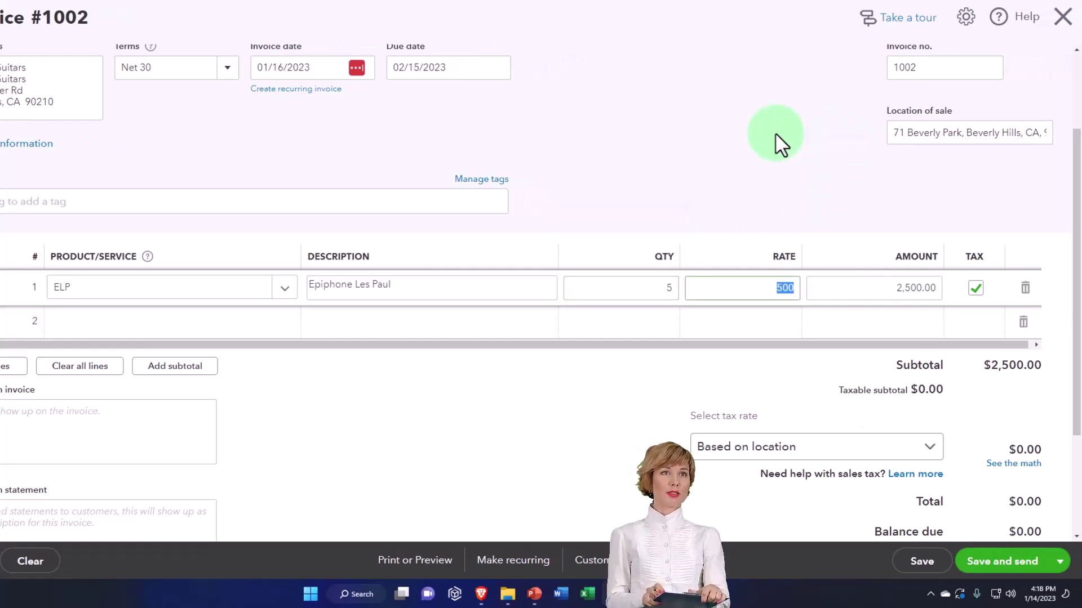
pyautogui.press('Tab')
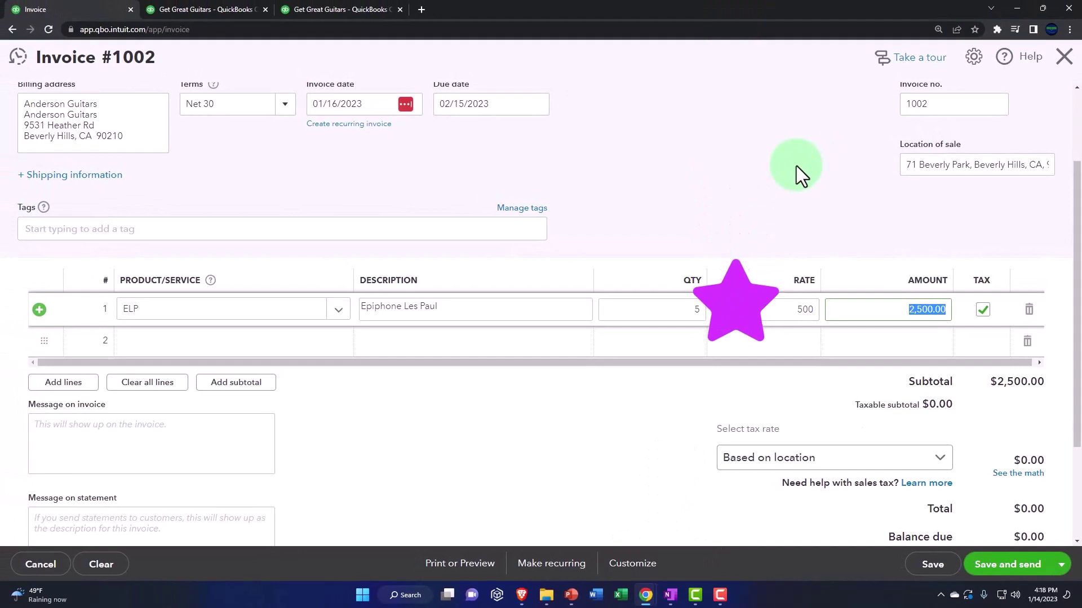
pyautogui.press('Tab')
pyautogui.press('Tab')
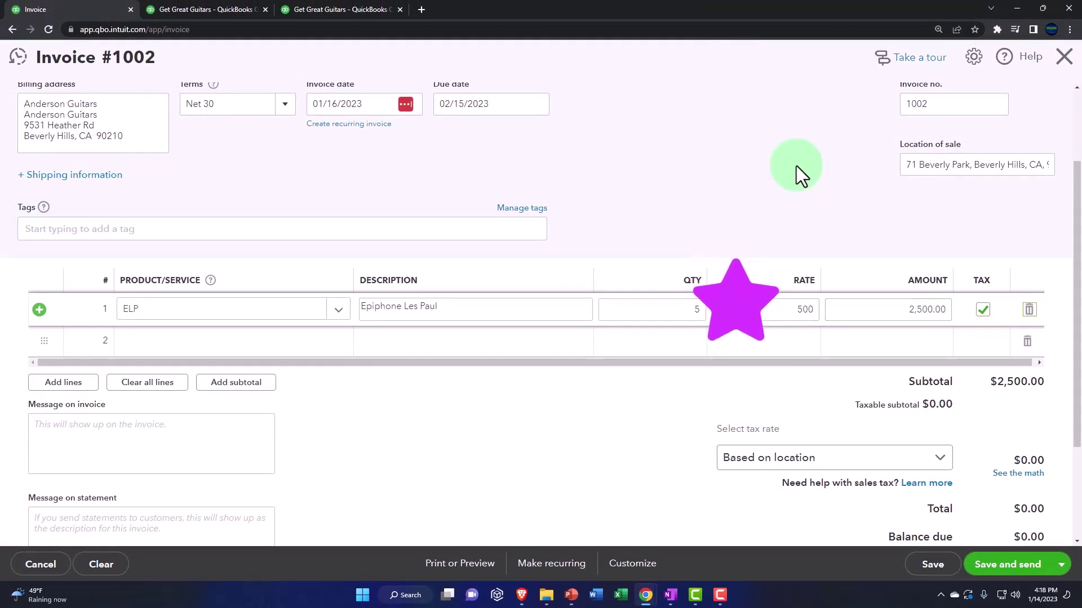
# Add the product EPR (Epiphone Riviera) to the second line with quantity 1 and mark it as taxable
pyautogui.press('Tab')
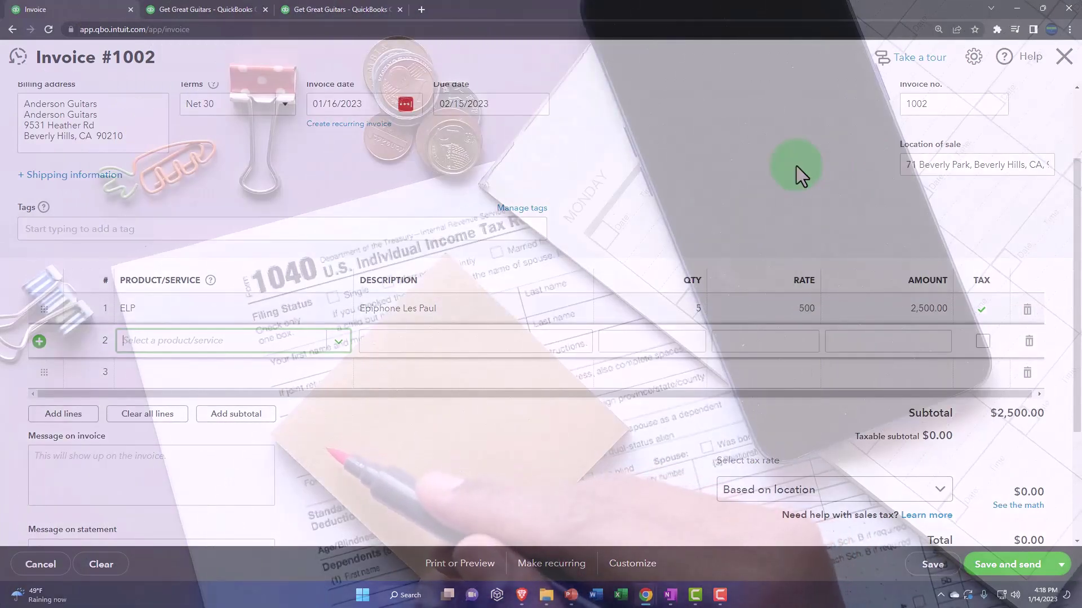
pyautogui.write('epr')
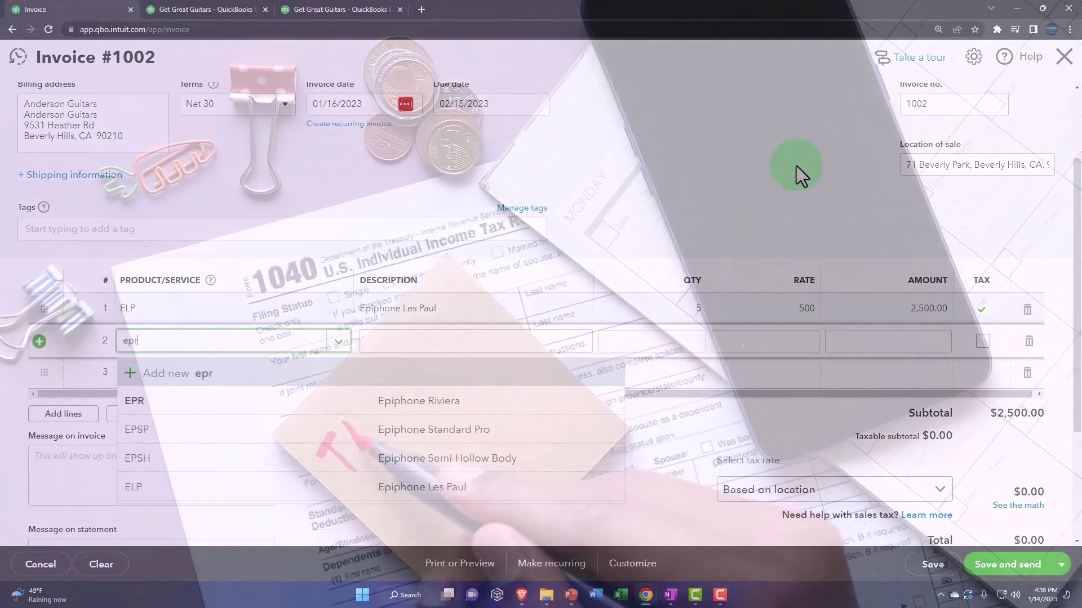
pyautogui.press('Down')
pyautogui.press('Down')
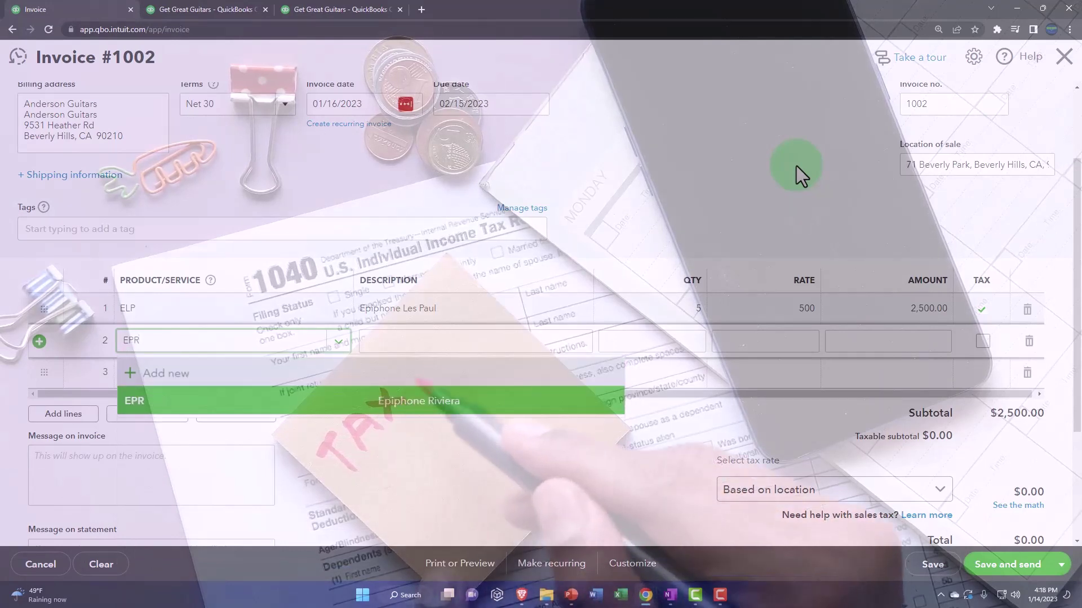
pyautogui.press('Return')
pyautogui.press('Tab')
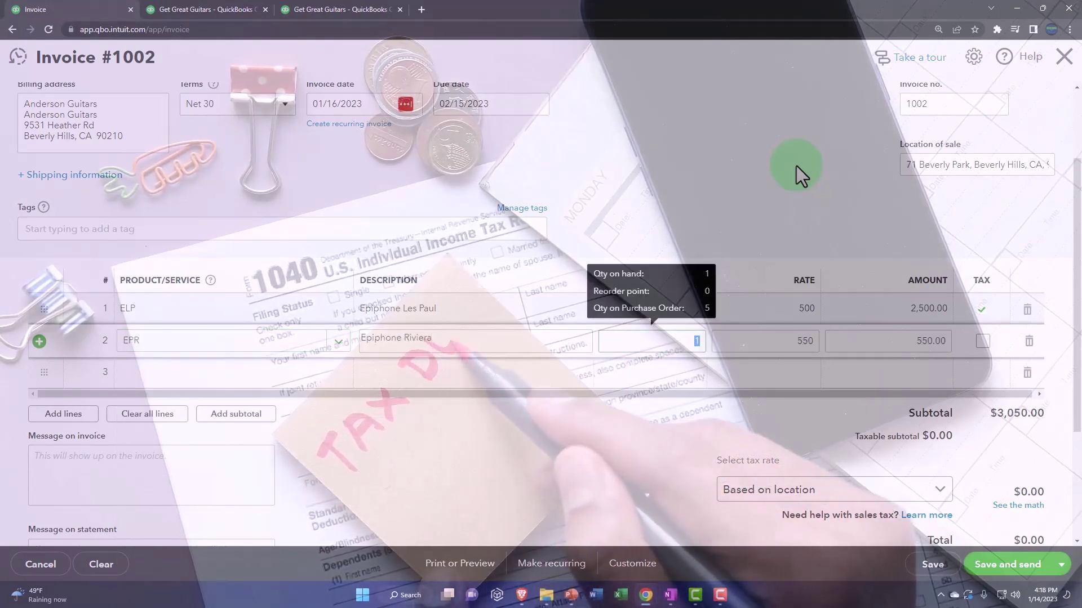
pyautogui.press('Tab')
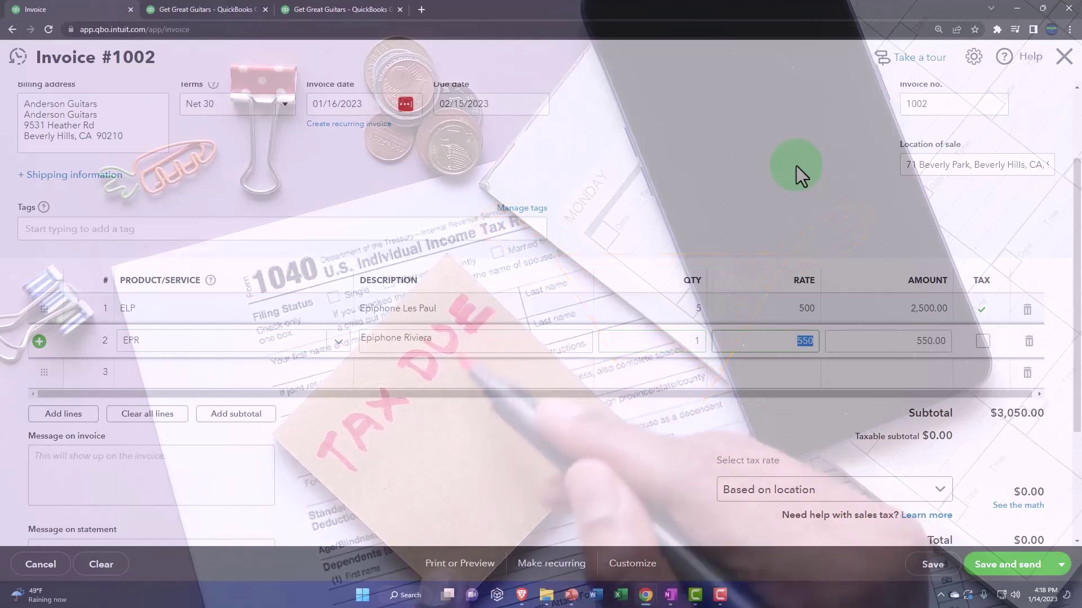
pyautogui.press('Tab')
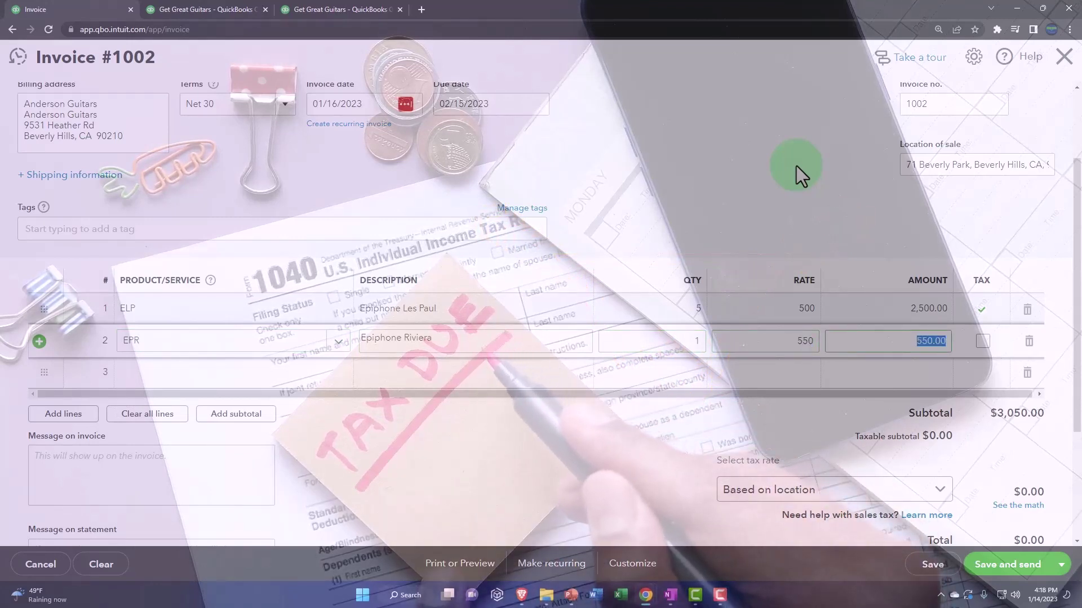
pyautogui.press('Tab')
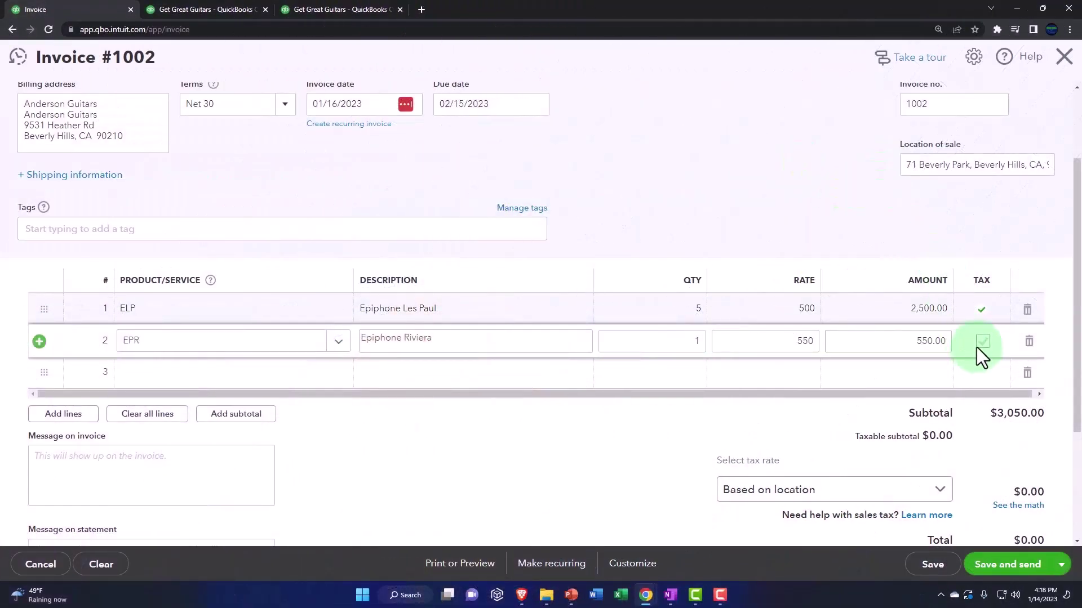
pyautogui.click(597, 472)
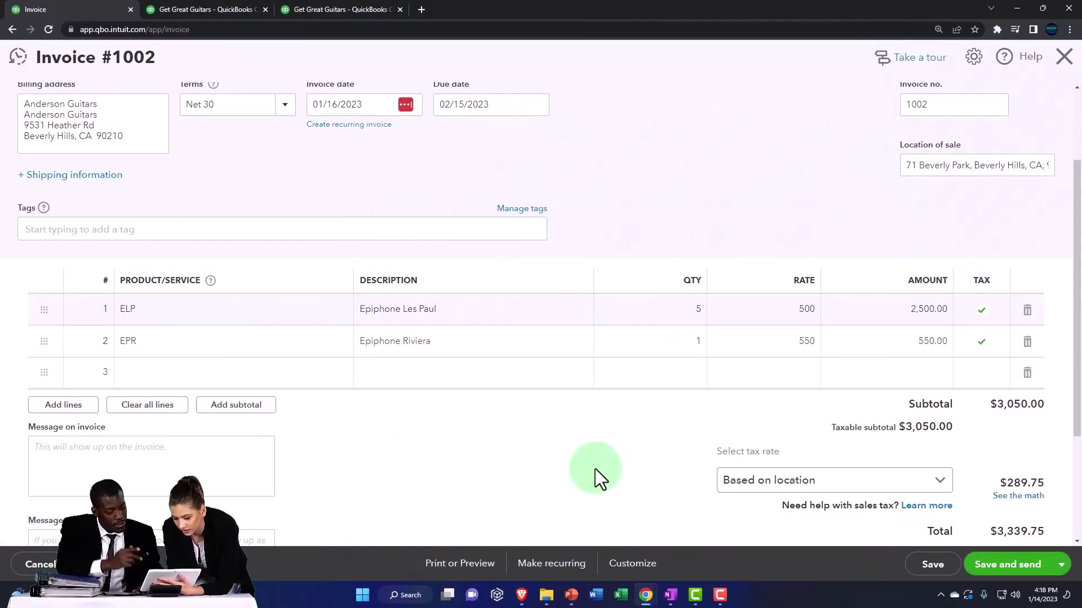
# Add the product EPSH (Epiphone Semi-Hollow Body) to the third line of the invoice
pyautogui.click(163, 373)
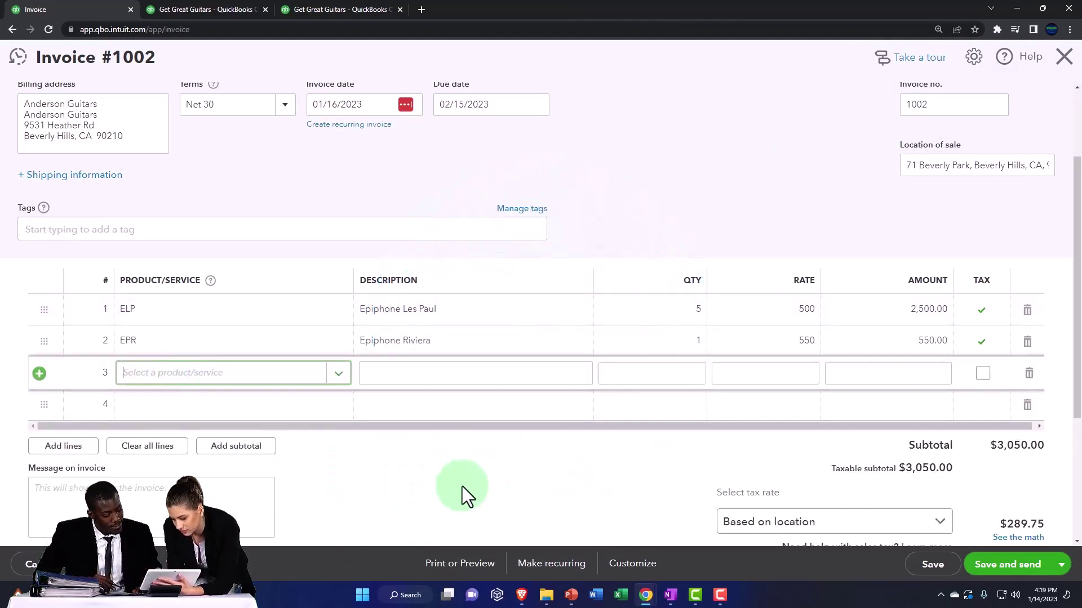
pyautogui.write('EPSH')
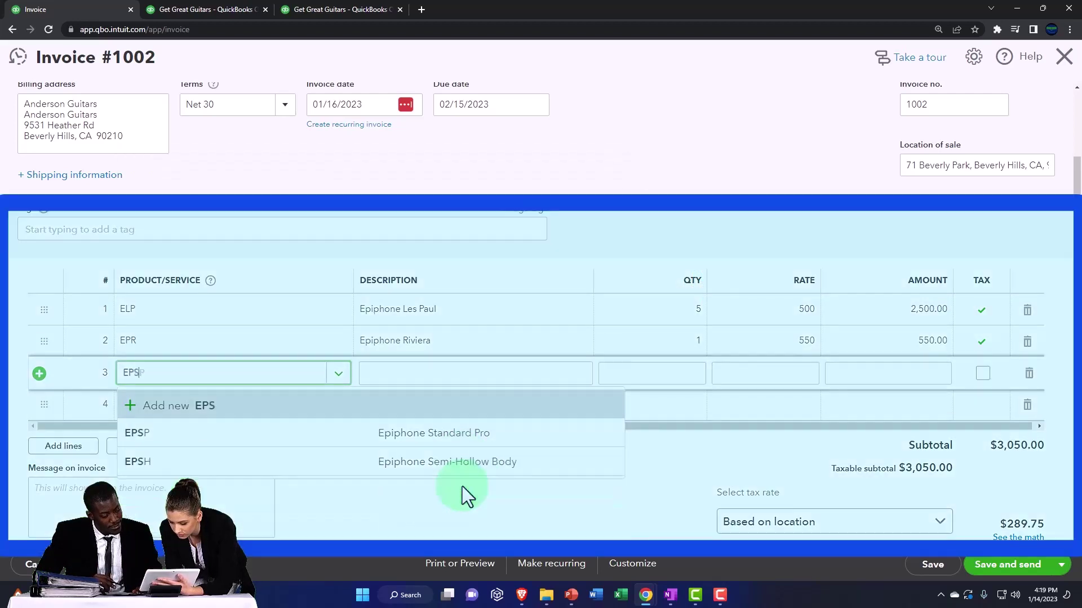
pyautogui.press('Down')
pyautogui.press('Return')
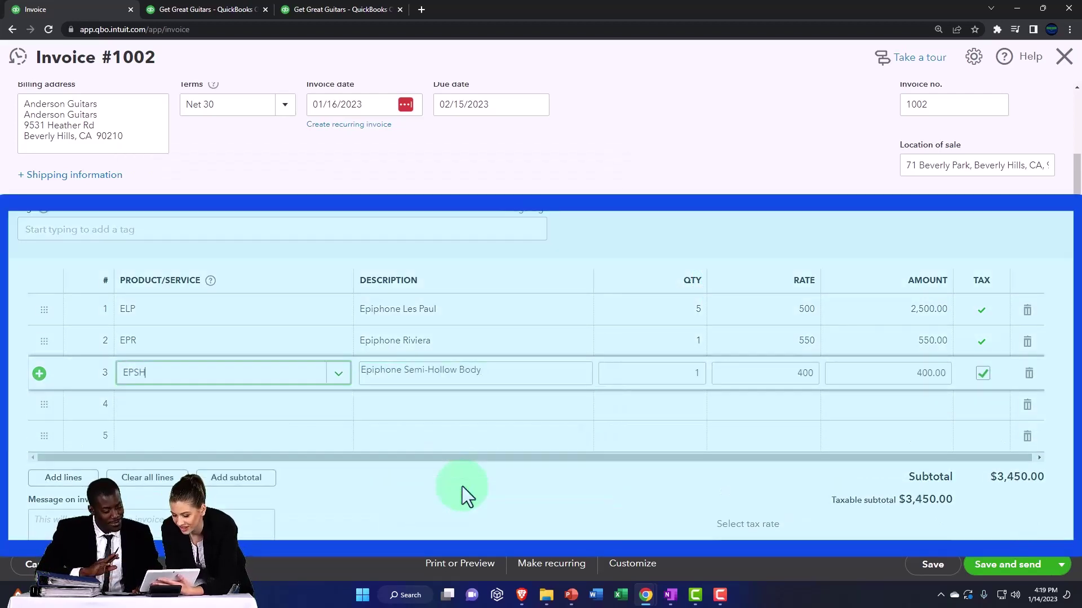
# Finish the EPSH line with its default quantity, rate and tax setting, and move on to the fourth invoice line
pyautogui.press('Tab')
pyautogui.press('Tab')
pyautogui.press('Tab')
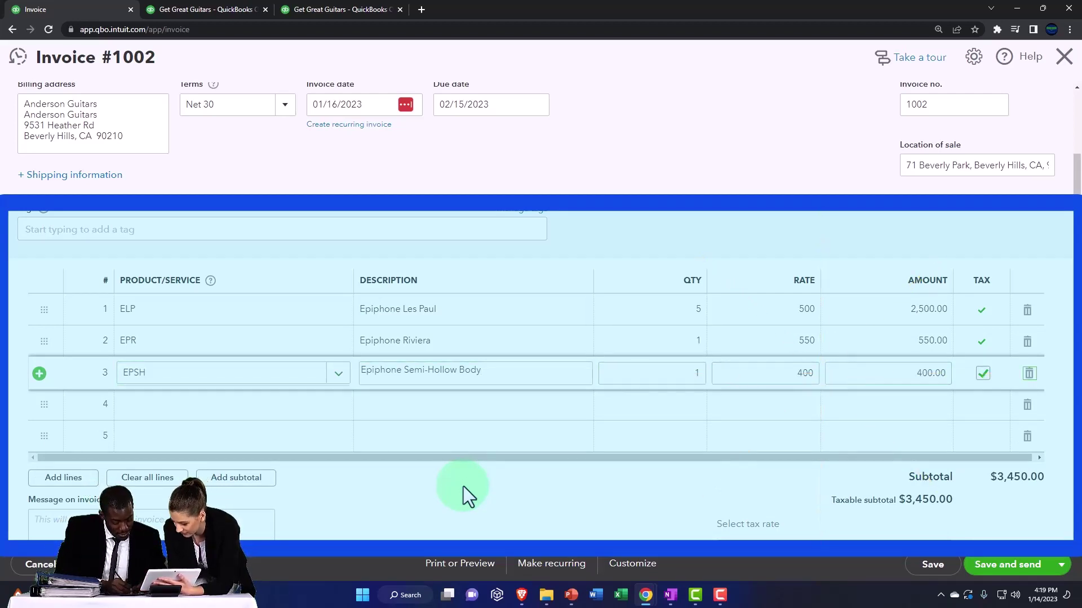
pyautogui.press('Tab')
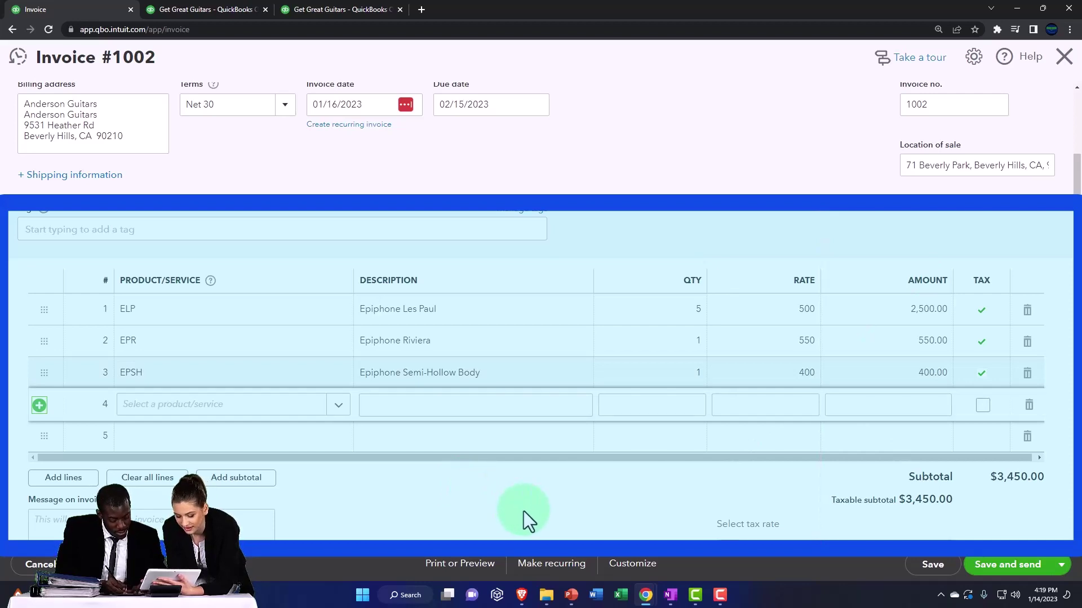
# Open the invoice's sales tax calculation and examine the agency rates and the tax amount for each product
pyautogui.scroll(-2, 523, 511)
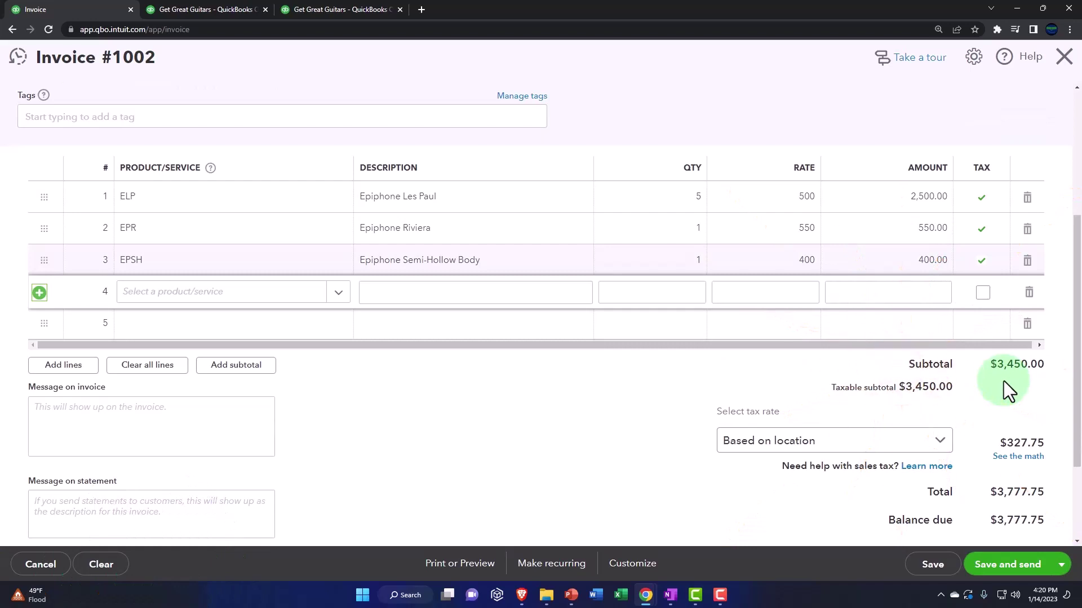
pyautogui.scroll(-1, 893, 423)
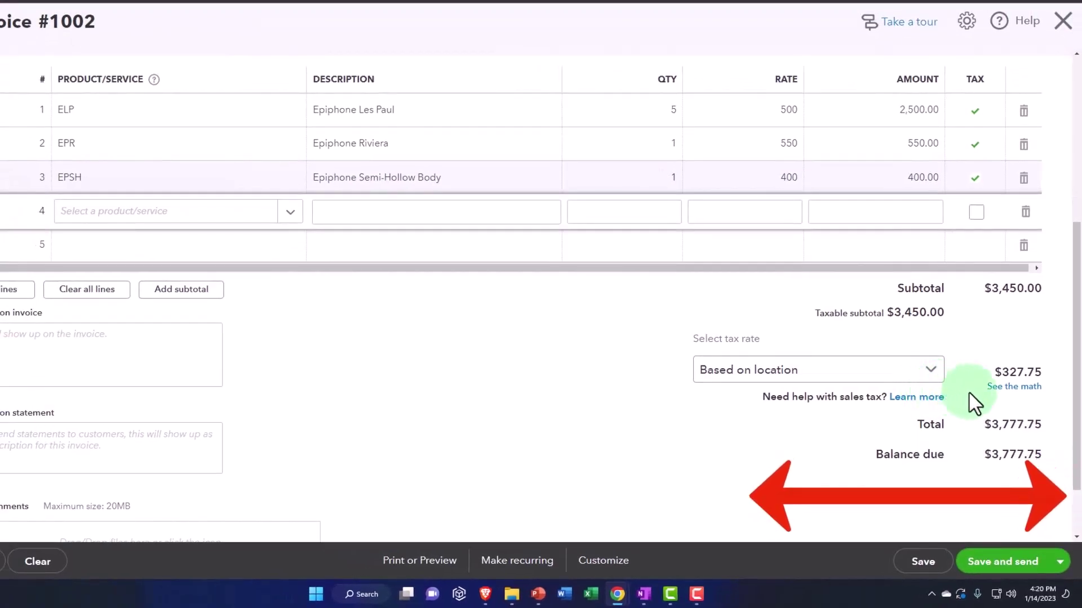
pyautogui.click(1006, 400)
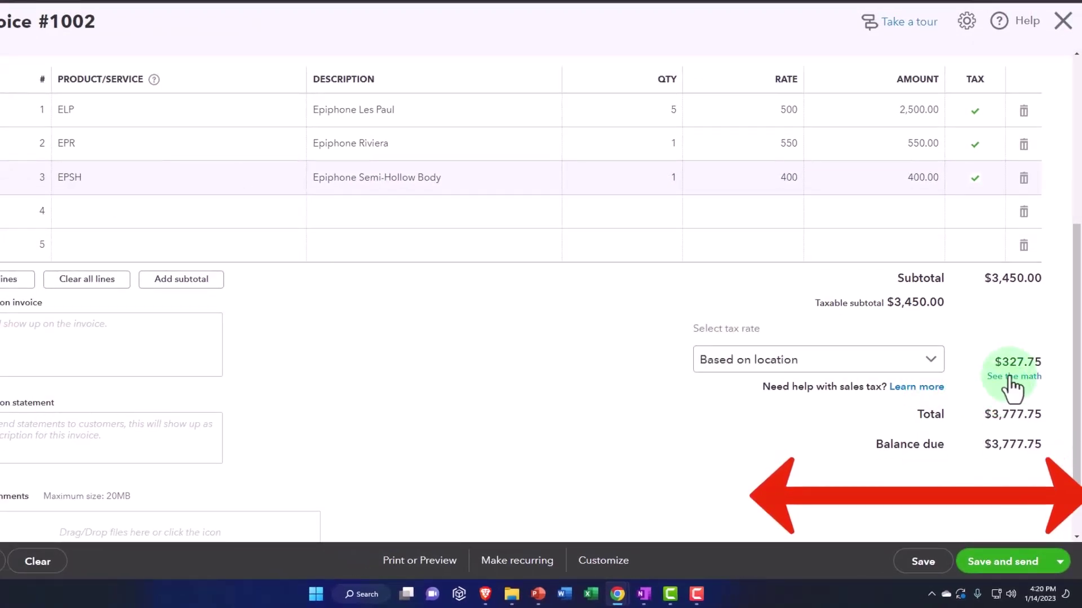
pyautogui.click(1012, 377)
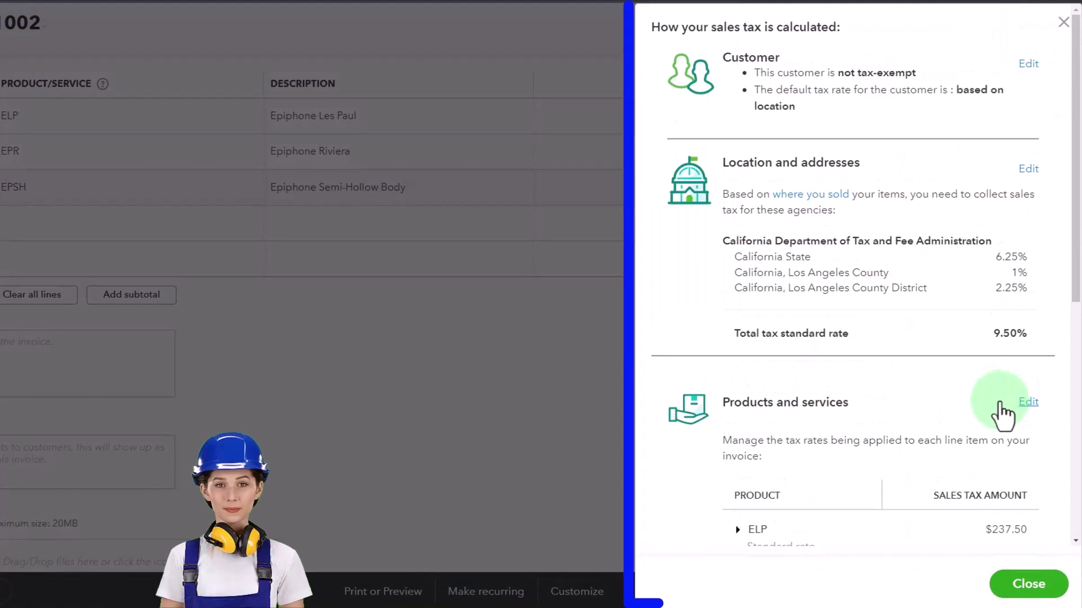
pyautogui.scroll(-7, 901, 417)
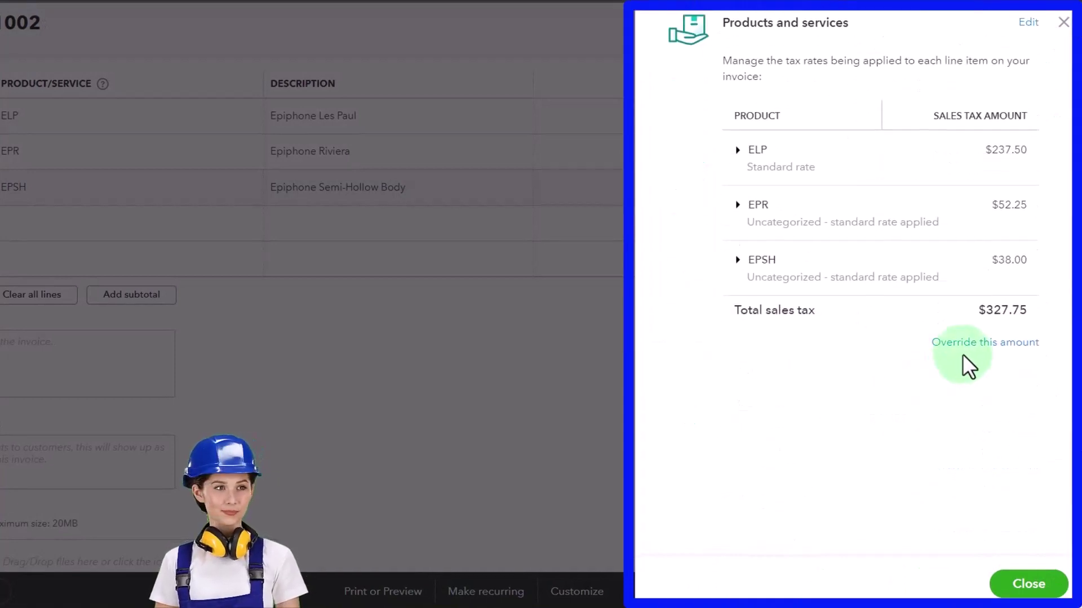
# View the options for overriding the sales tax amount, and leave the tax calculation without saving
pyautogui.click(968, 349)
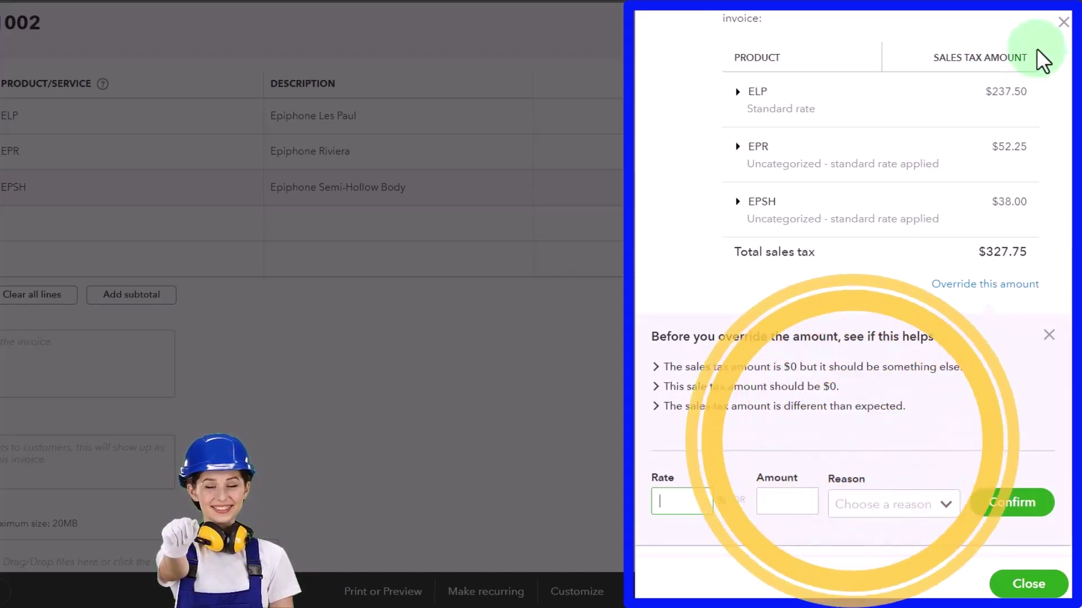
pyautogui.click(1054, 589)
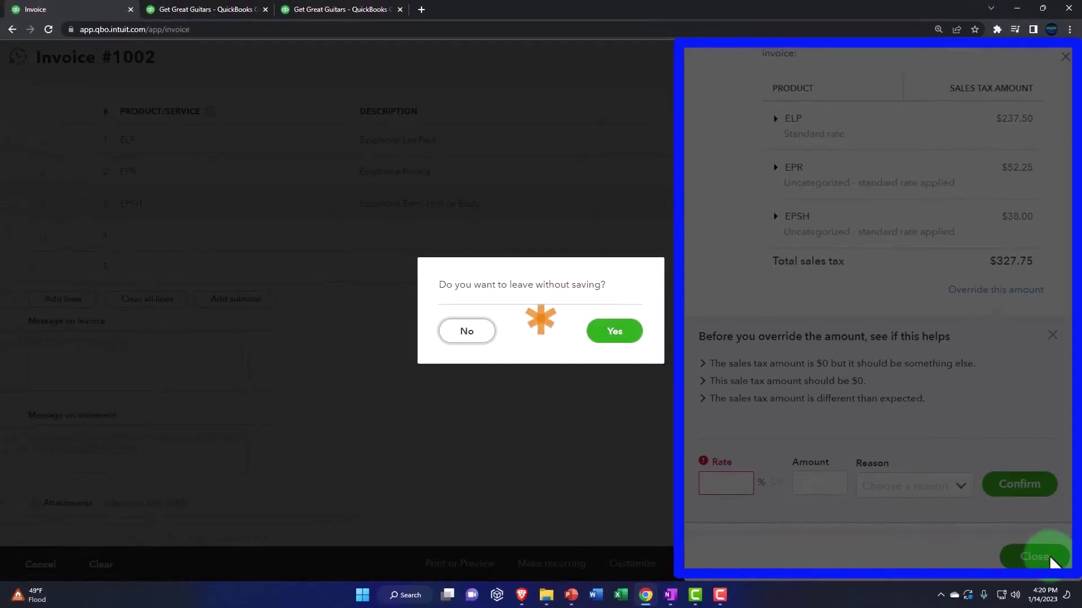
pyautogui.click(485, 334)
pyautogui.click(1064, 59)
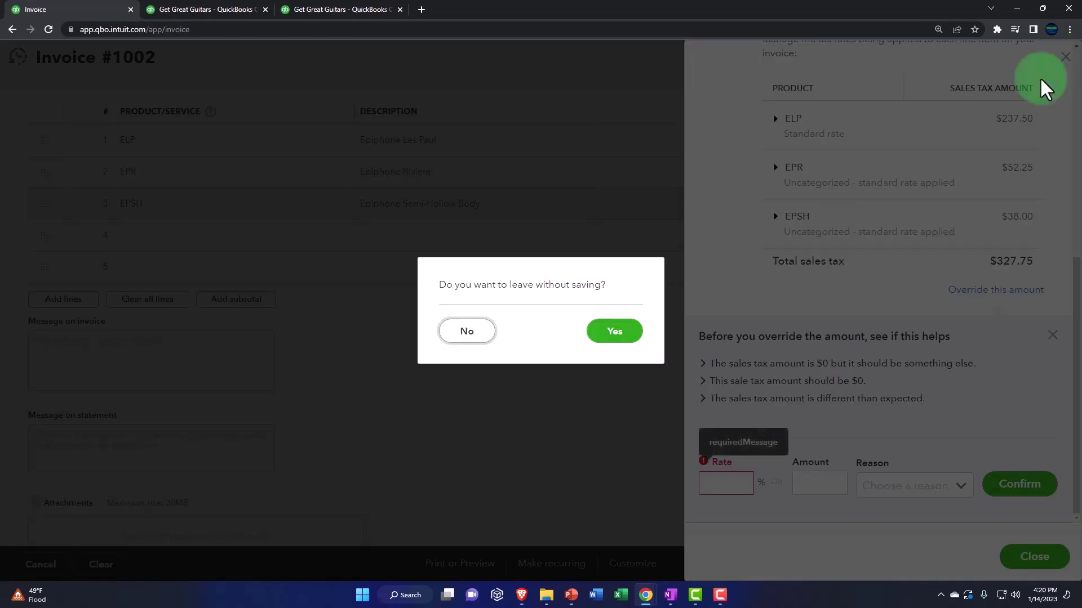
pyautogui.click(607, 336)
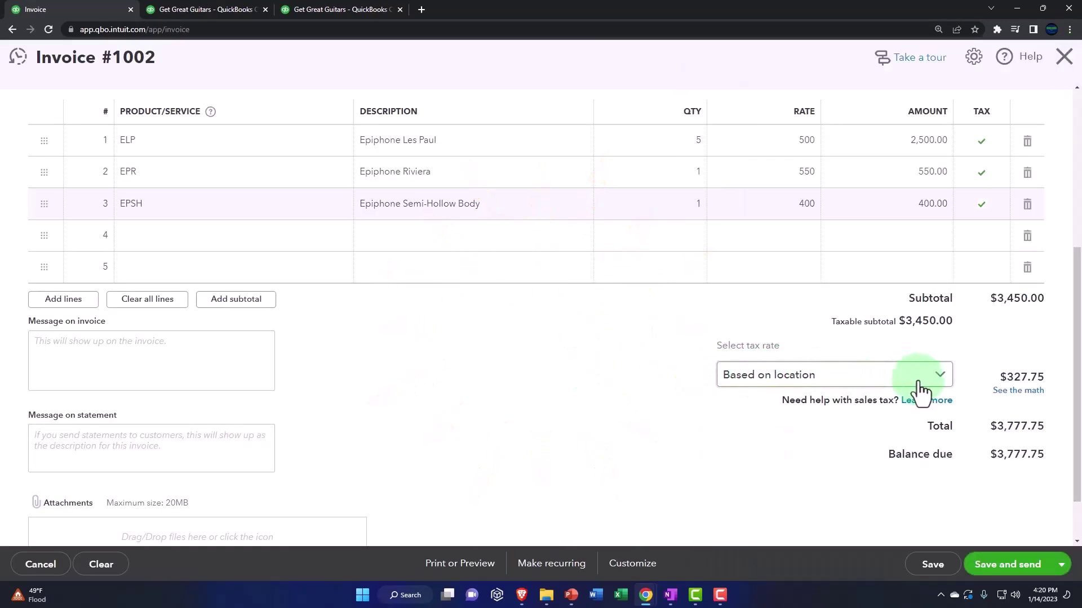
# Set the invoice's tax rate to the custom Test Rate of 5%
pyautogui.click(940, 377)
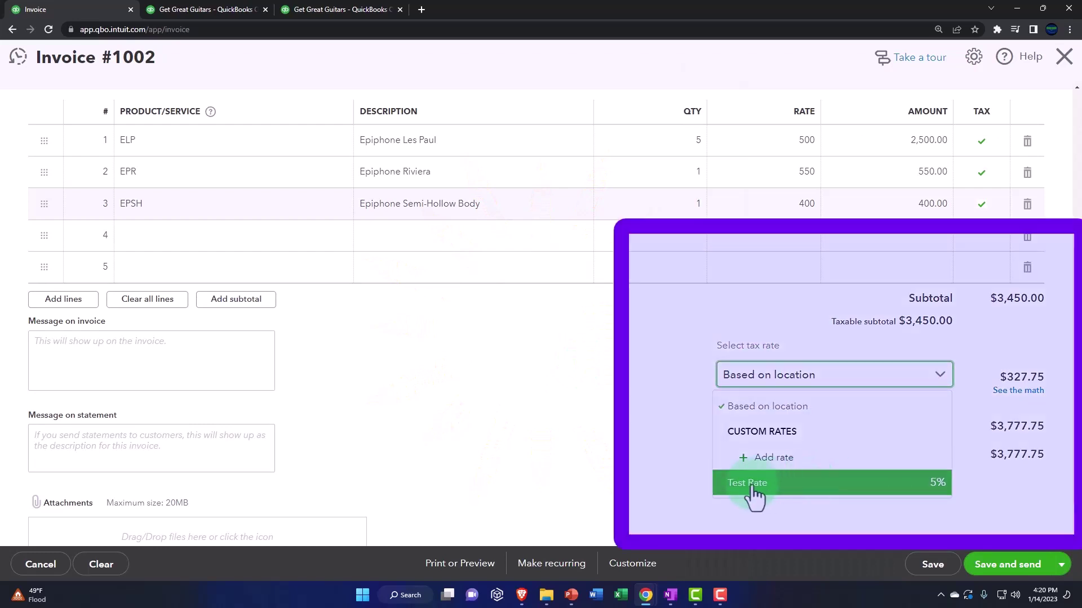
pyautogui.click(886, 483)
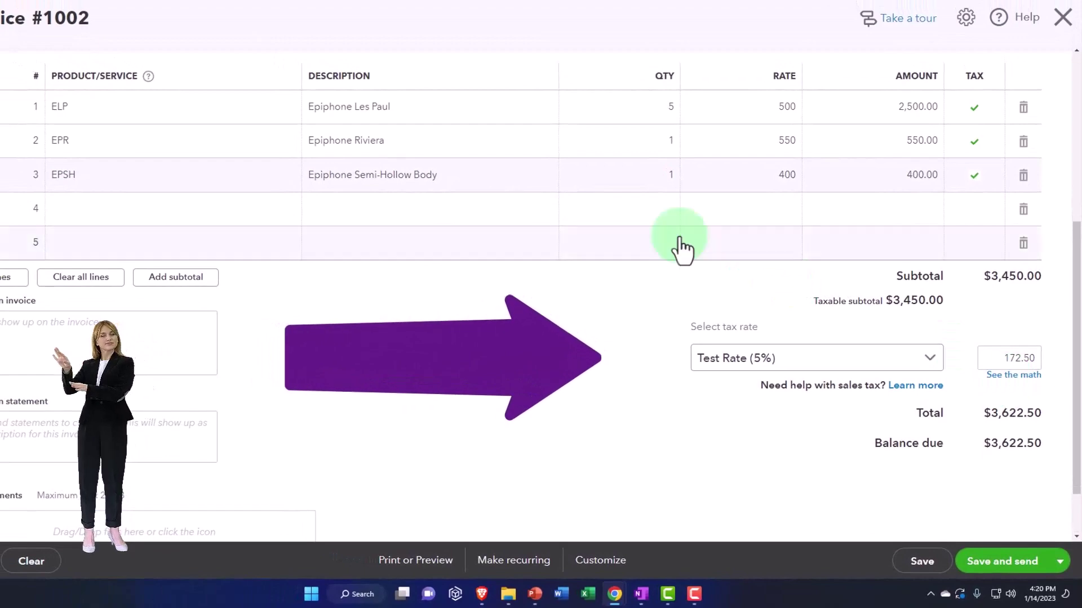
# Duplicate the browser tab with the Profit and Loss report and open the Sales Tax center in the copy
pyautogui.click(363, 10)
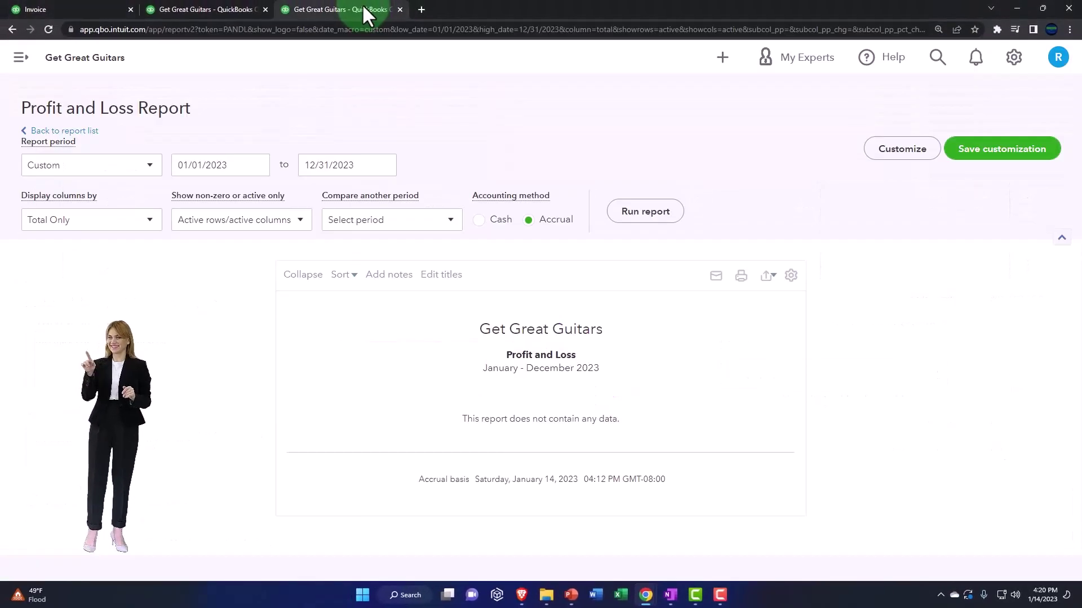
pyautogui.rightClick(366, 13)
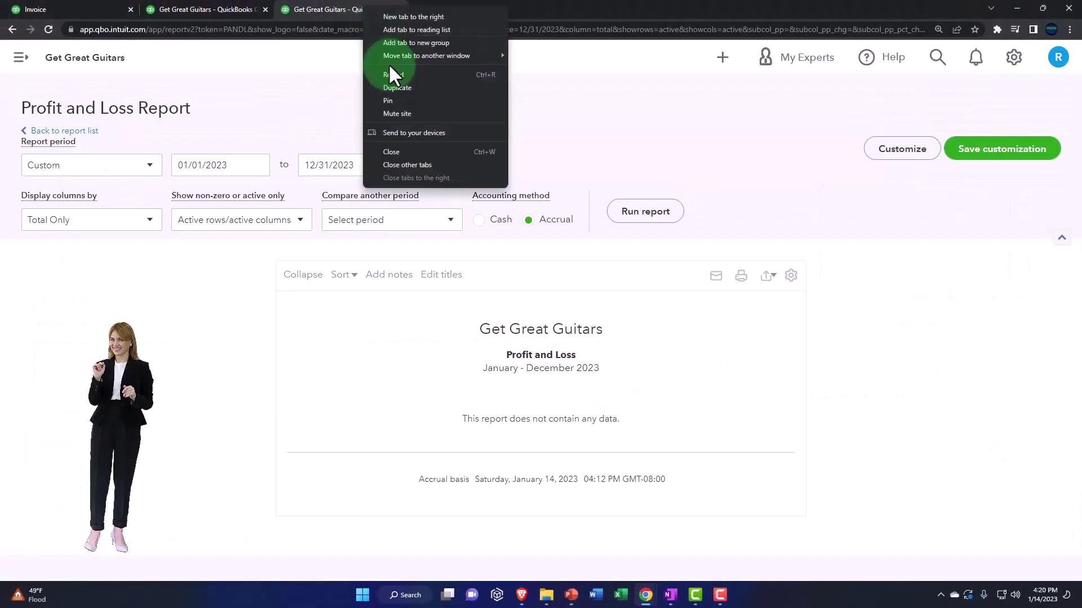
pyautogui.click(397, 87)
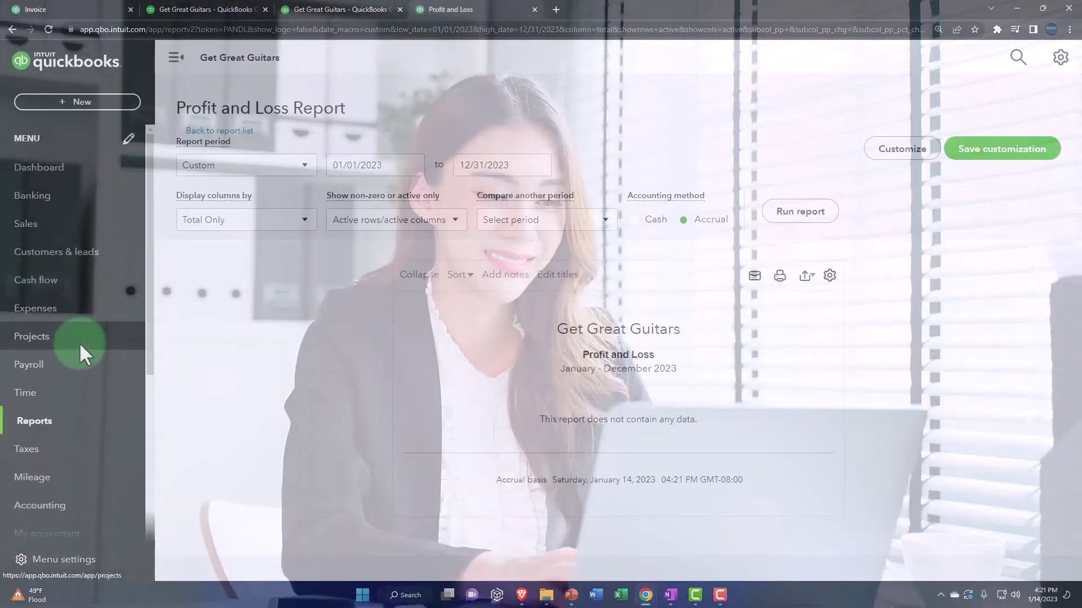
pyautogui.scroll(-2, 79, 342)
pyautogui.click(63, 341)
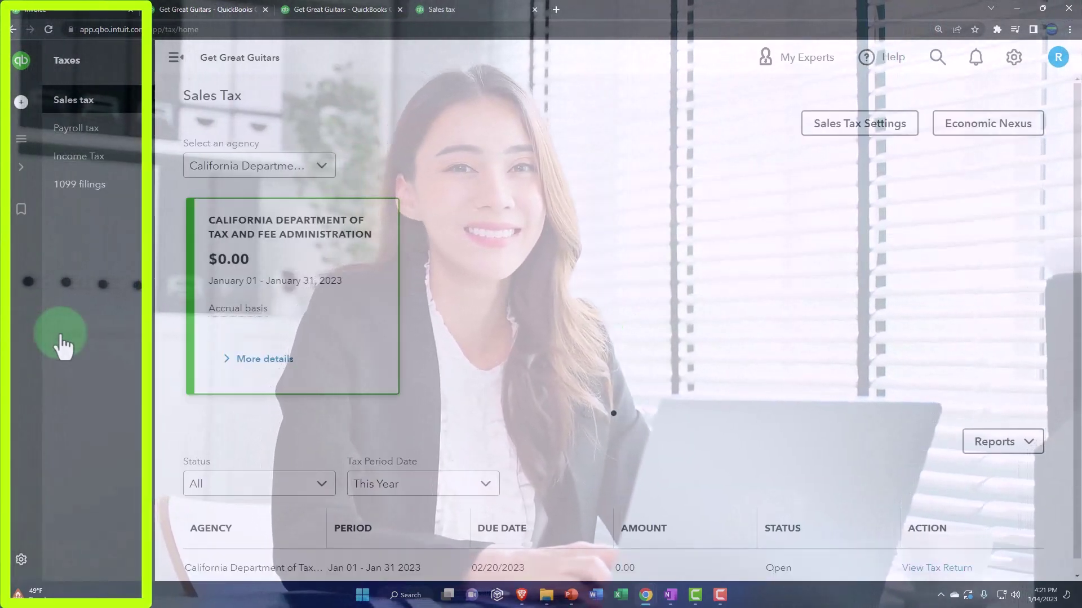
pyautogui.click(73, 113)
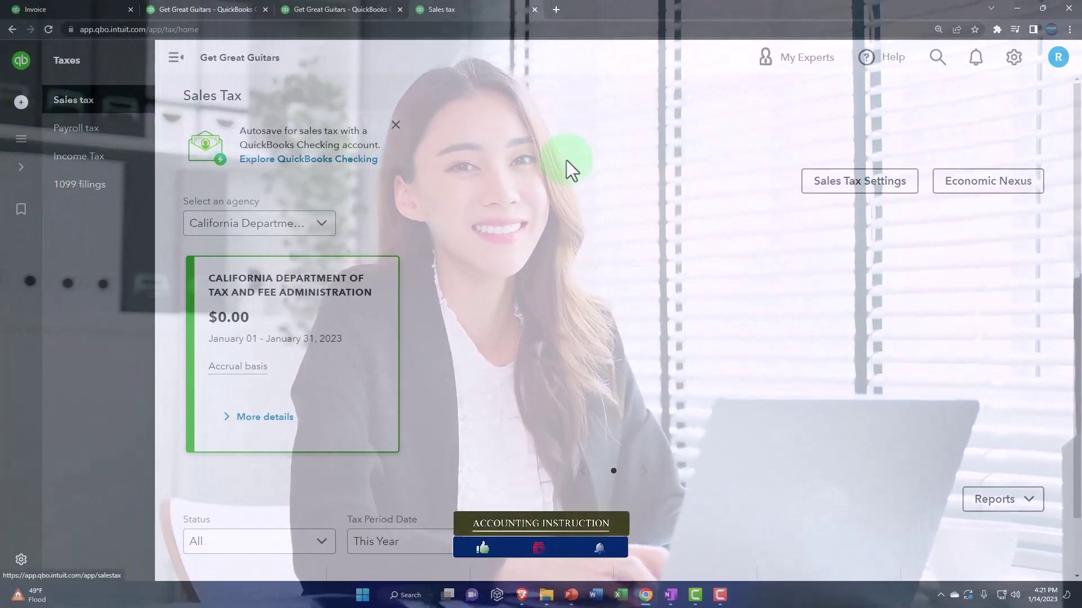
# Examine the custom Test Rate in the sales tax settings, close the duplicated tab and return to the invoice
pyautogui.click(833, 182)
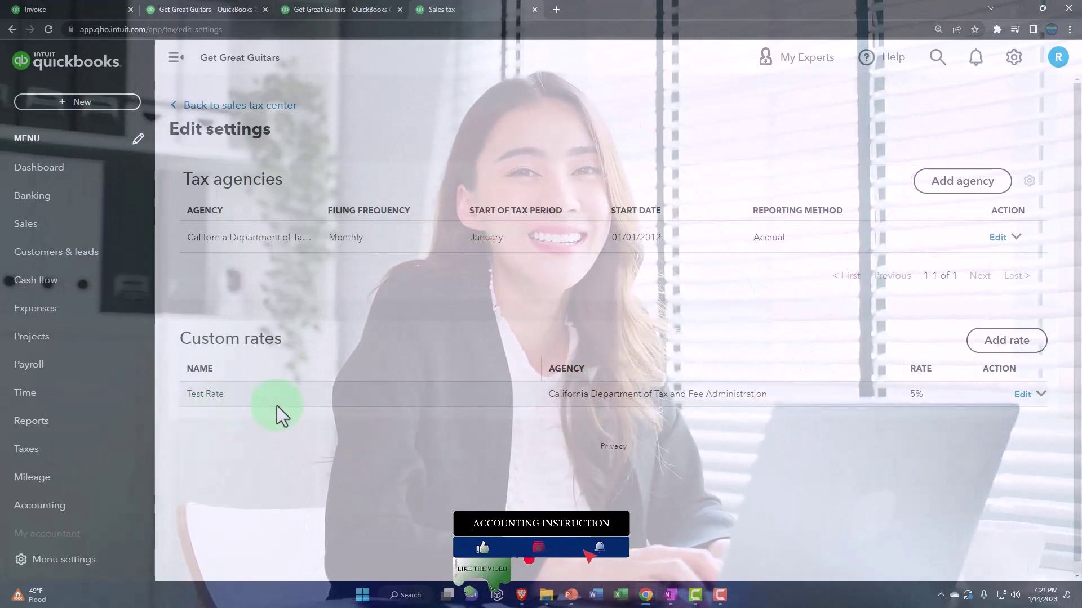
pyautogui.click(924, 396)
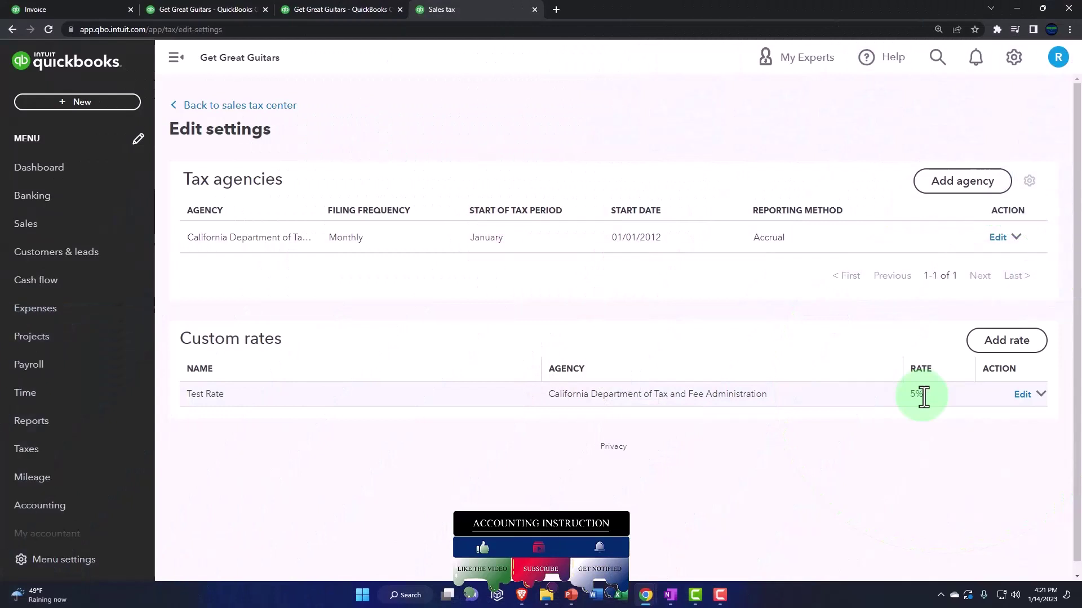
pyautogui.click(534, 9)
pyautogui.click(93, 9)
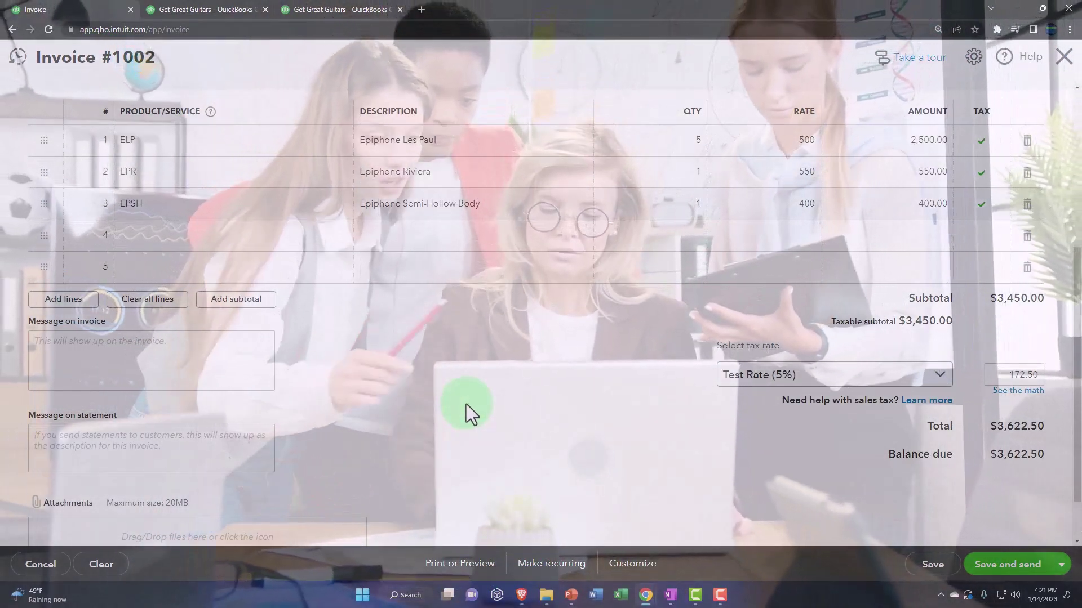
# Review the whole invoice, from the customer, terms and dates to the line items, tax, totals, message fields and attachments
pyautogui.scroll(5, 465, 404)
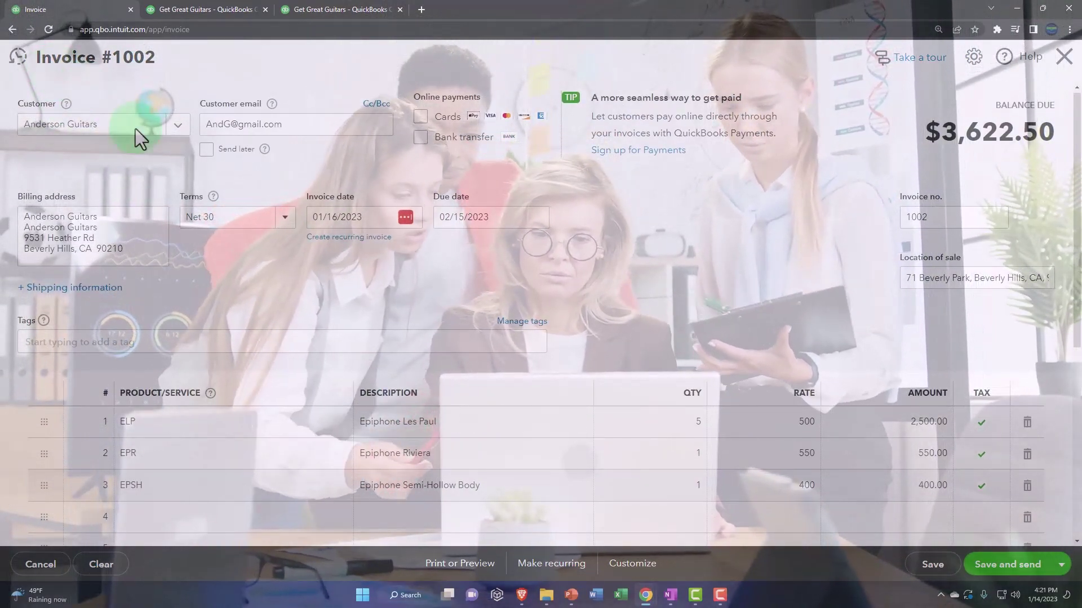
pyautogui.scroll(-1, 650, 394)
pyautogui.moveTo(650, 401)
pyautogui.scroll(-5, 649, 401)
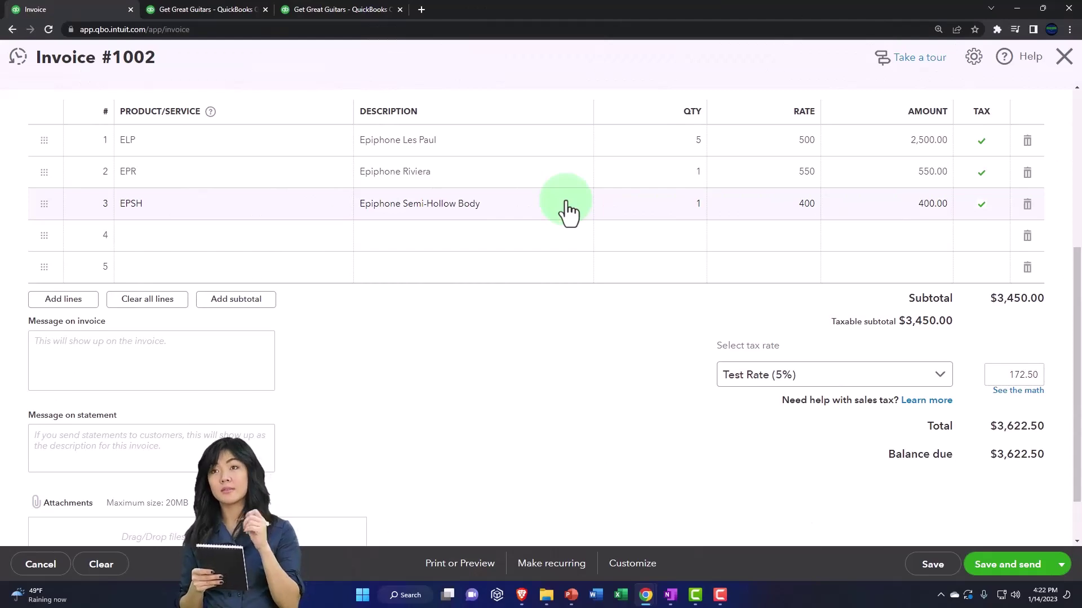
pyautogui.scroll(5, 568, 213)
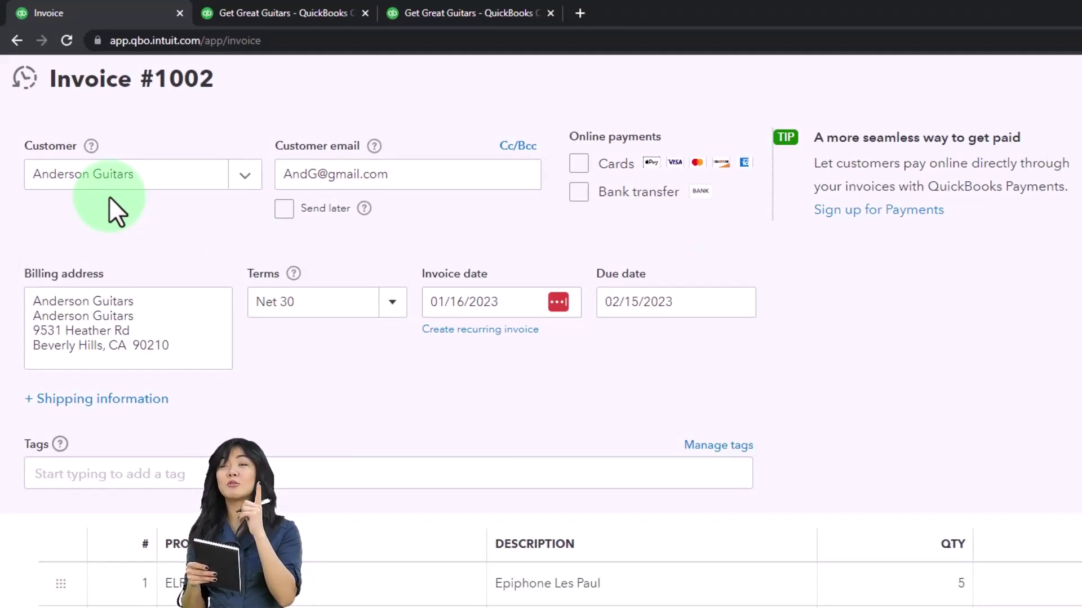
pyautogui.scroll(-4, 109, 196)
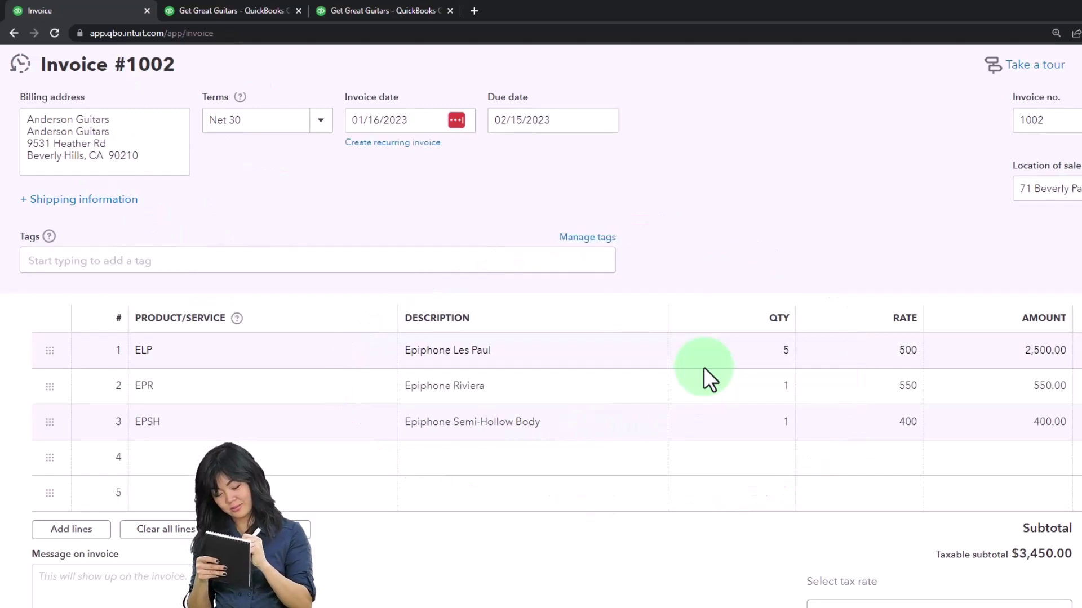
pyautogui.scroll(-3, 703, 366)
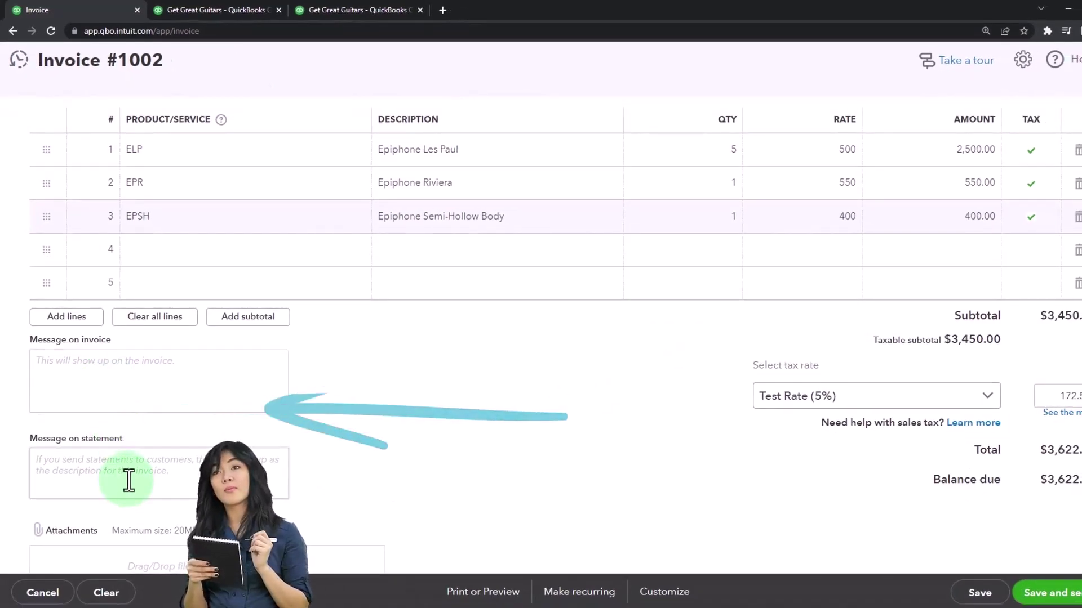
pyautogui.scroll(-1, 128, 481)
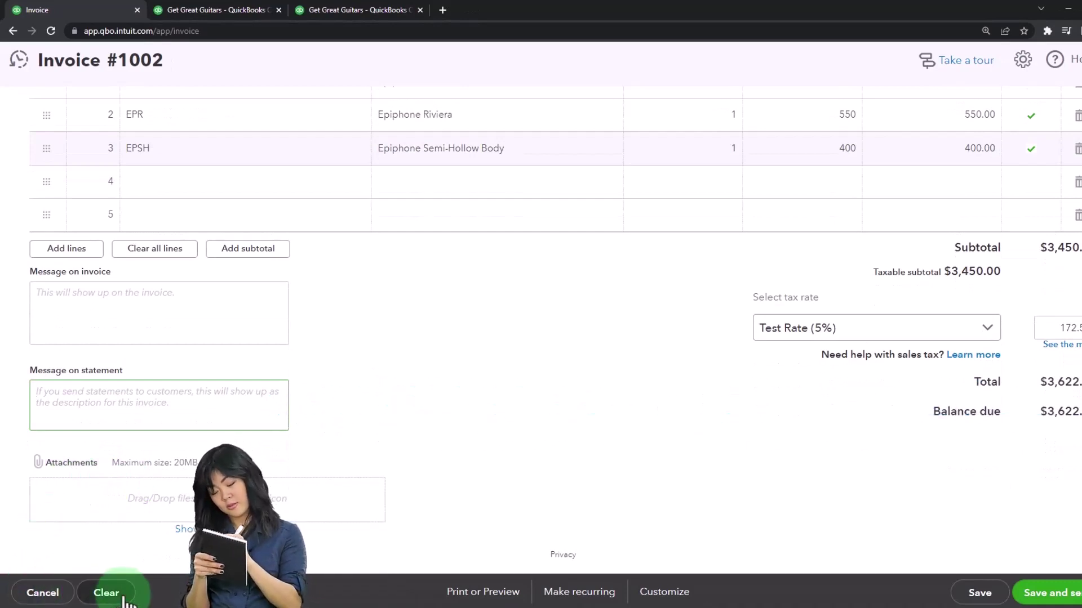
# Open the print preview of the invoice, look through the printed form to its end, and close the preview
pyautogui.click(480, 592)
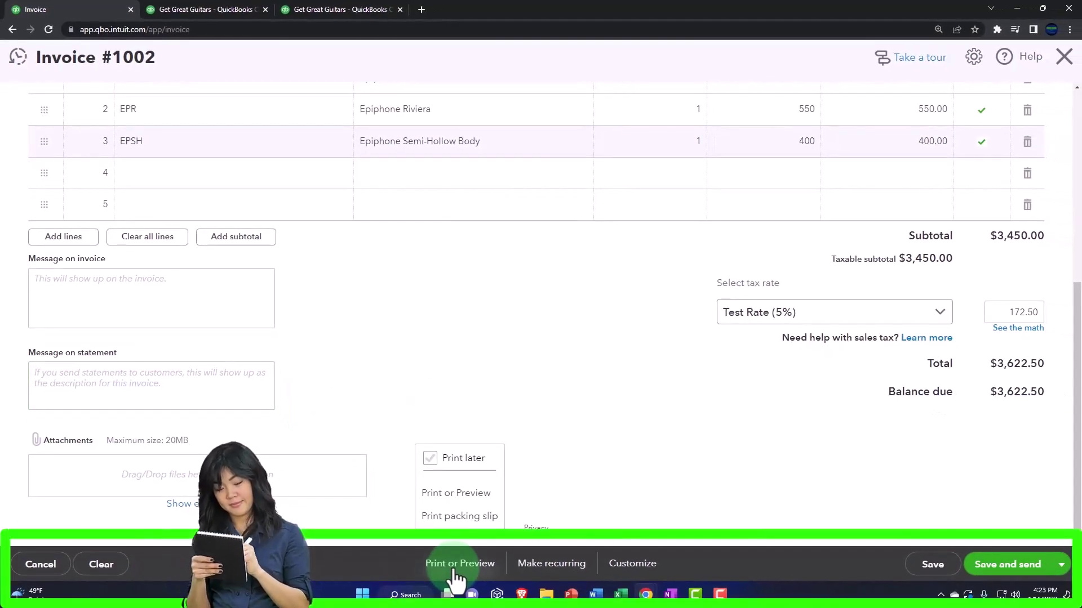
pyautogui.click(454, 496)
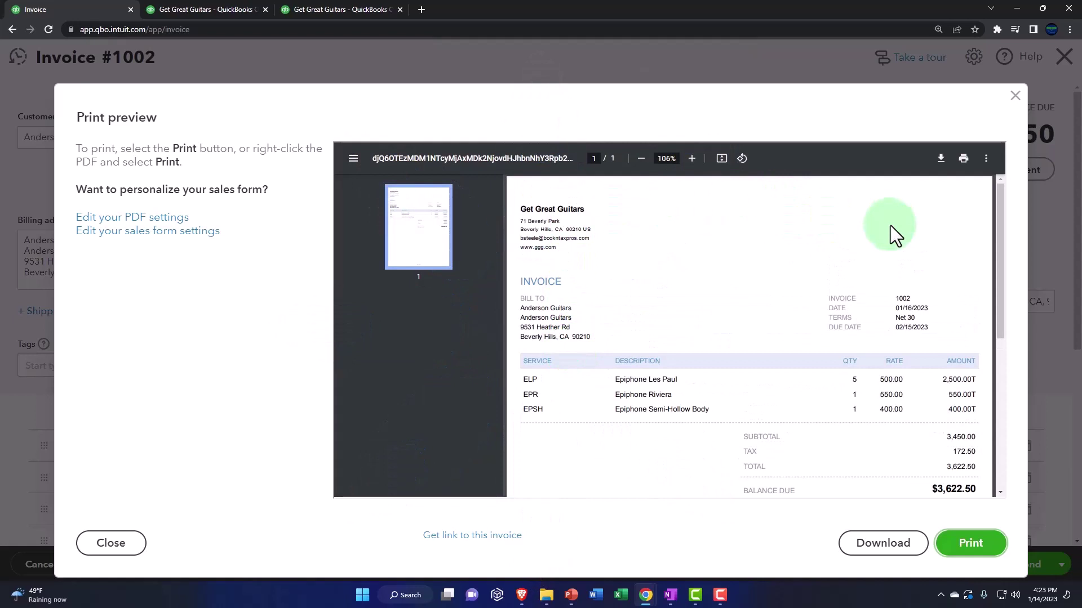
pyautogui.scroll(-5, 890, 226)
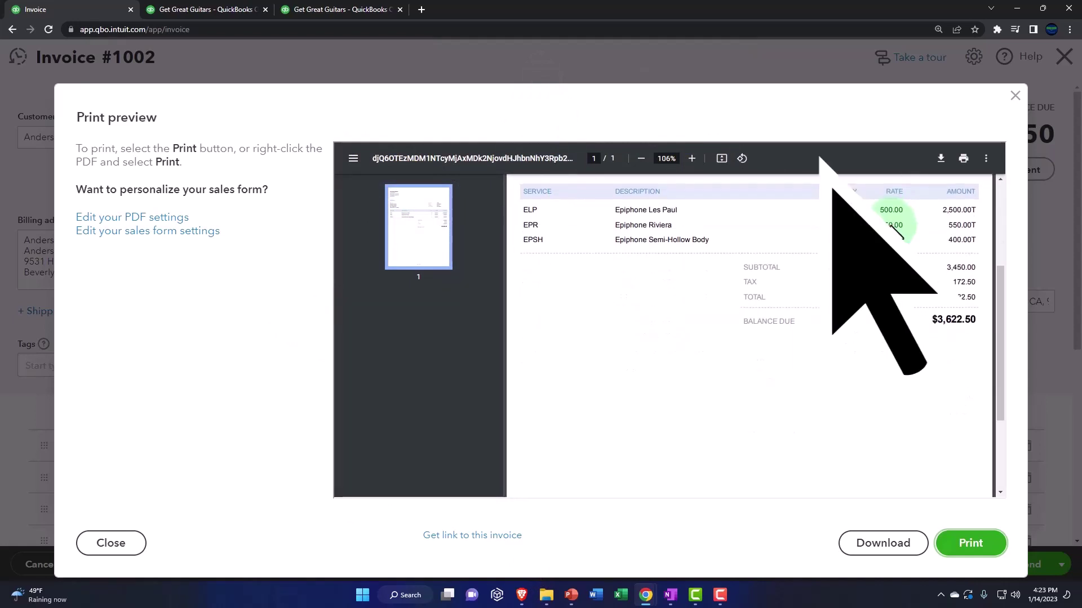
pyautogui.scroll(-1, 892, 228)
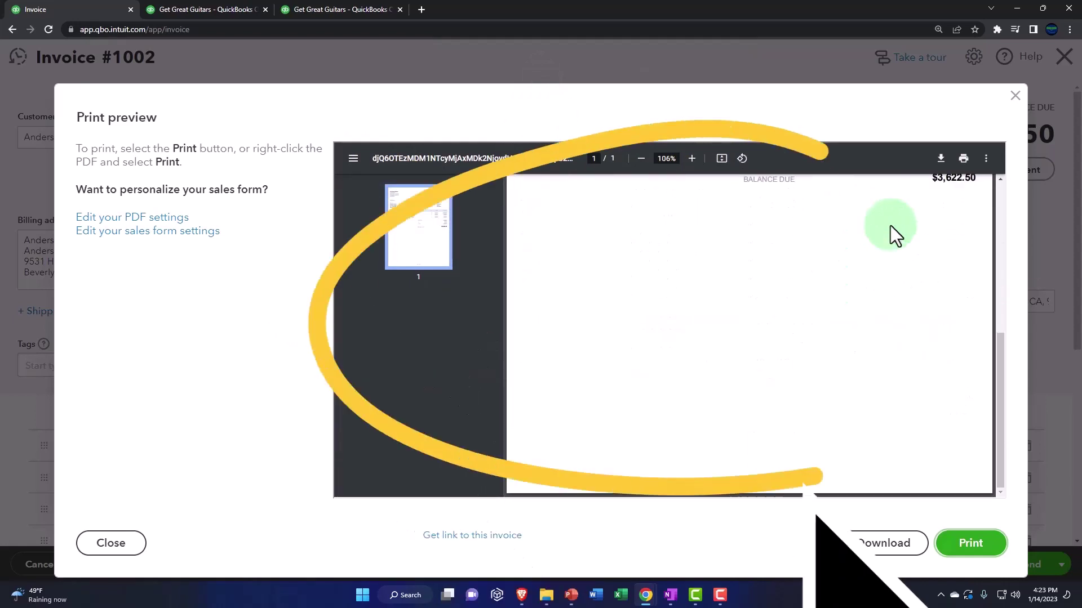
pyautogui.click(1015, 97)
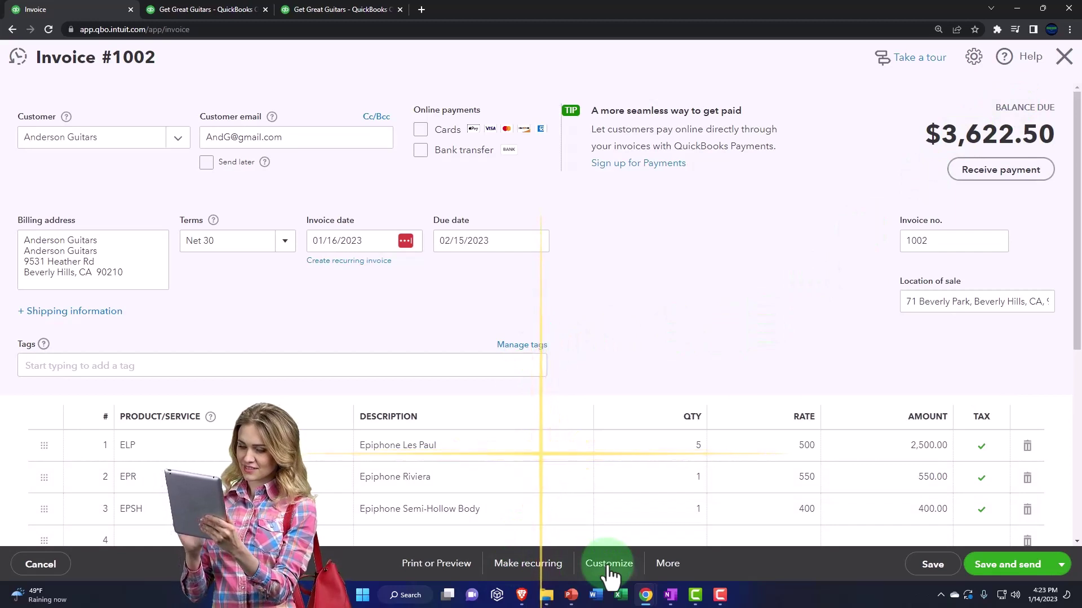
# Open the list of alternative save options for the invoice
pyautogui.click(679, 569)
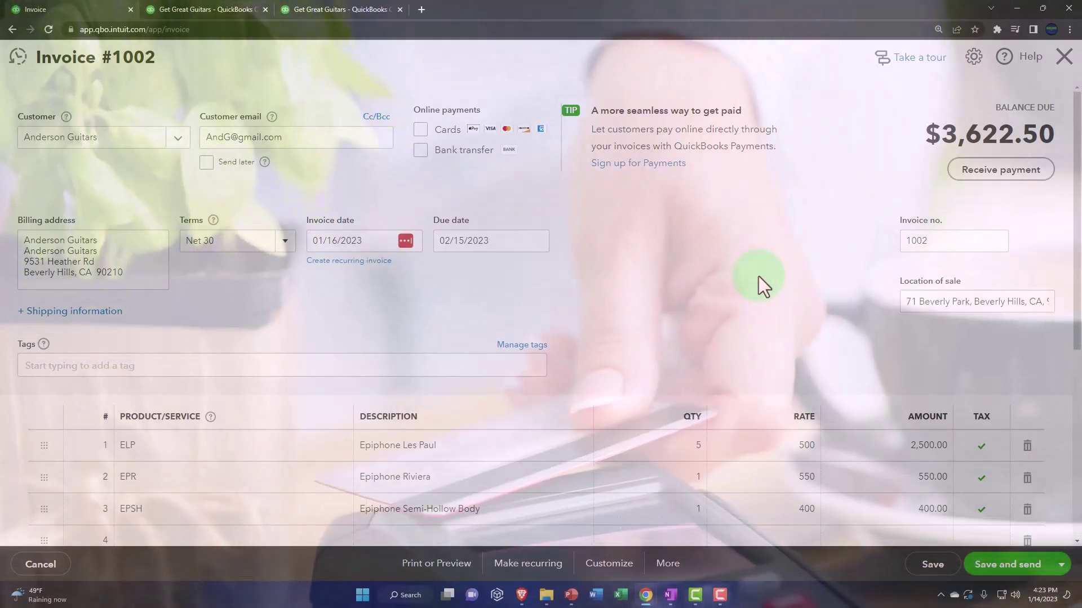
pyautogui.scroll(-1, 902, 428)
pyautogui.click(1060, 565)
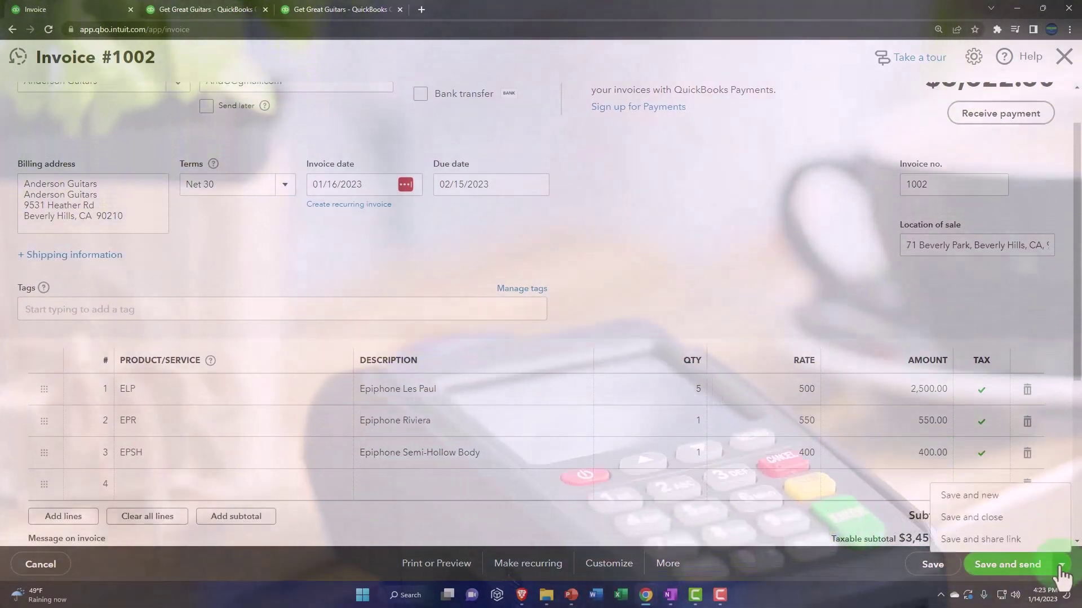